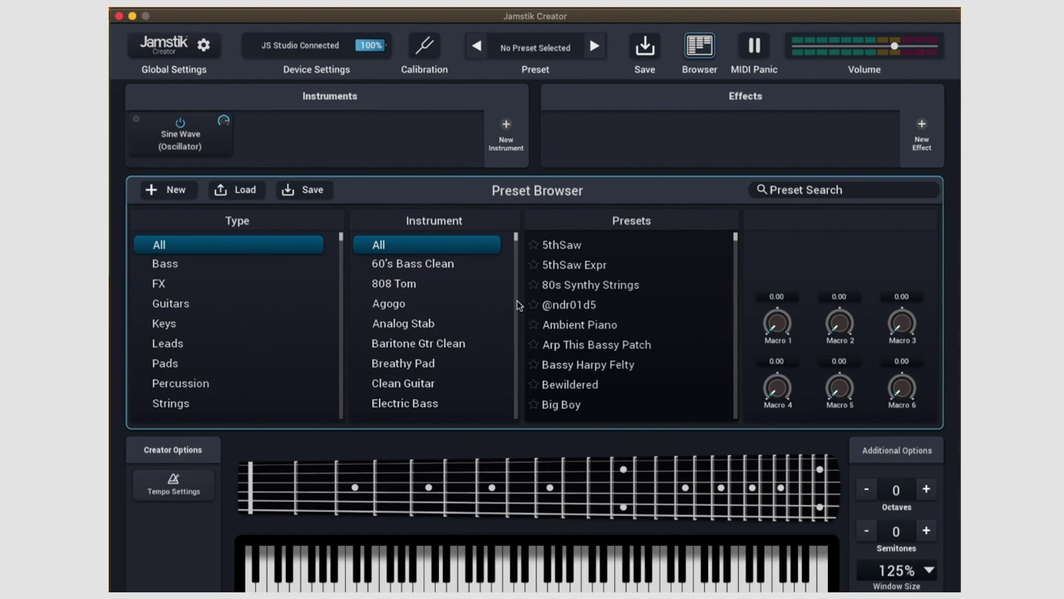
Check the velocity meters and tuner, then show the Sine Wave oscillator controls and macros.
{"action": "left_click", "coordinate": [434, 51]}
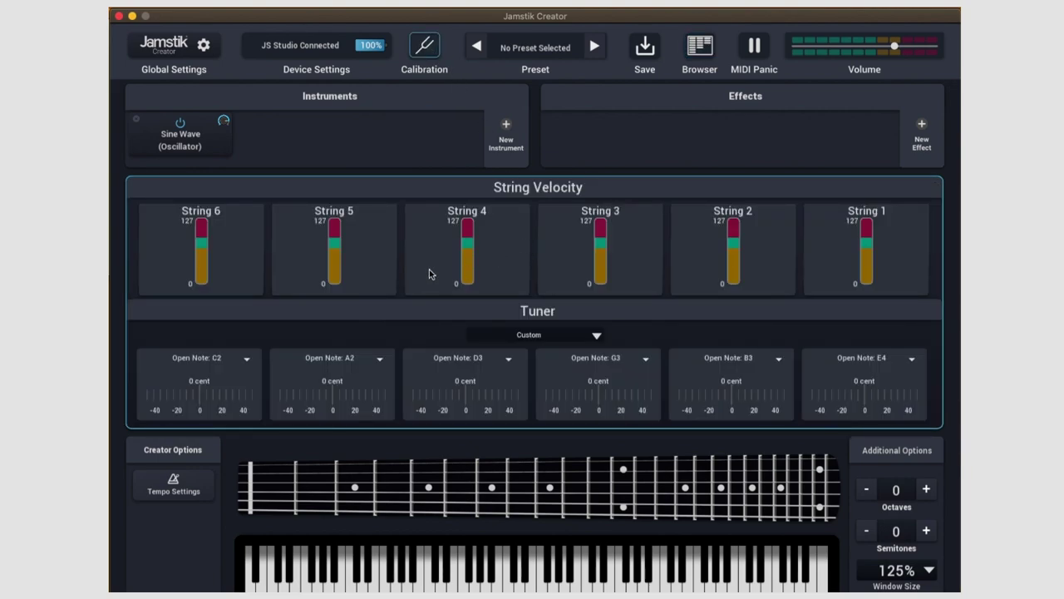
{"action": "left_click", "coordinate": [703, 50]}
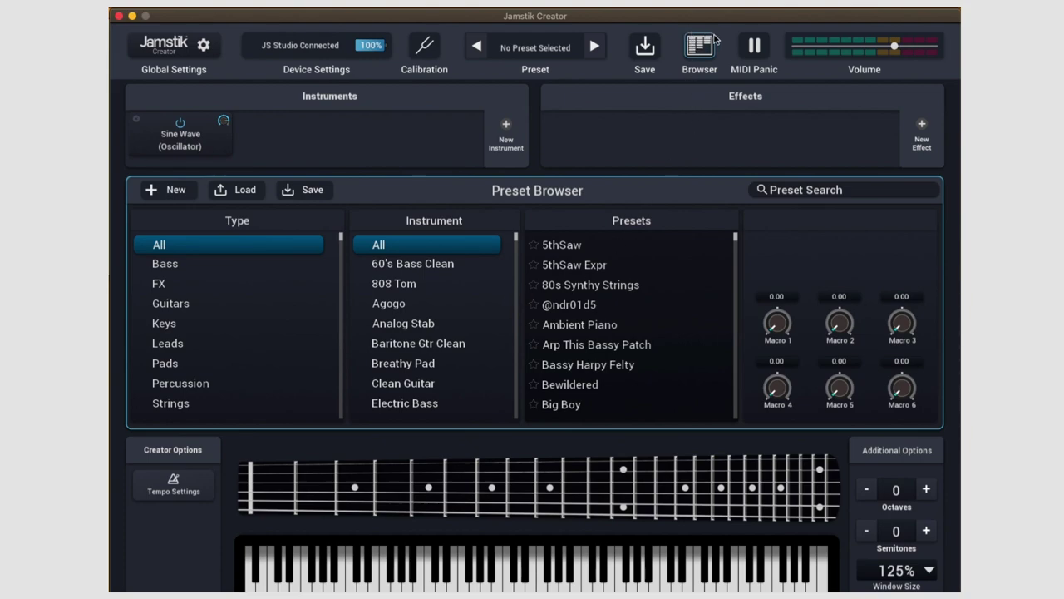
{"action": "left_click", "coordinate": [699, 50]}
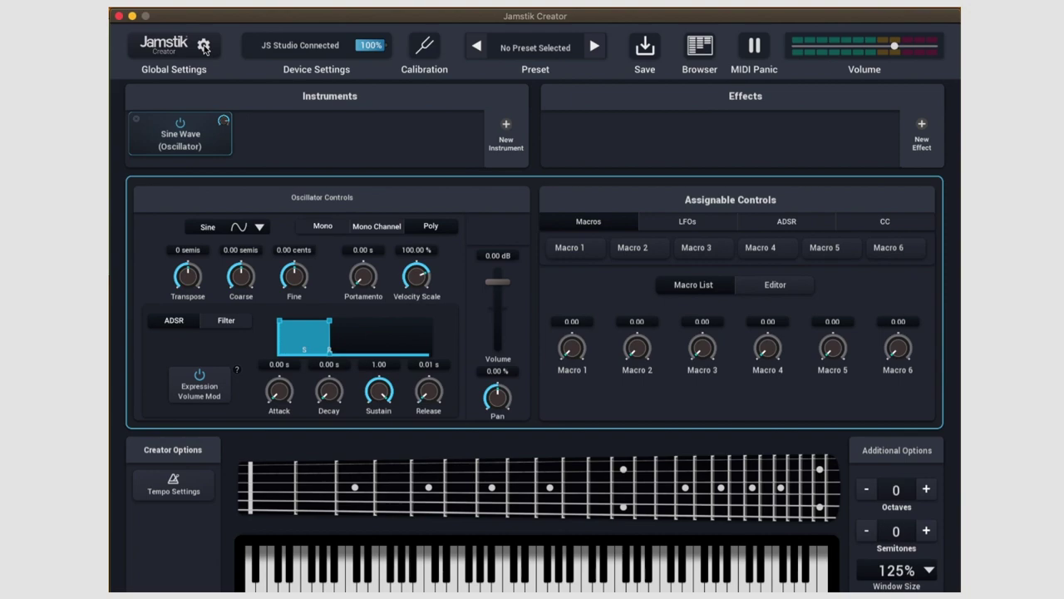
Set MIDI Device Mode to MPE in Global Settings and open the audio/MIDI Preferences.
{"action": "left_click", "coordinate": [204, 47]}
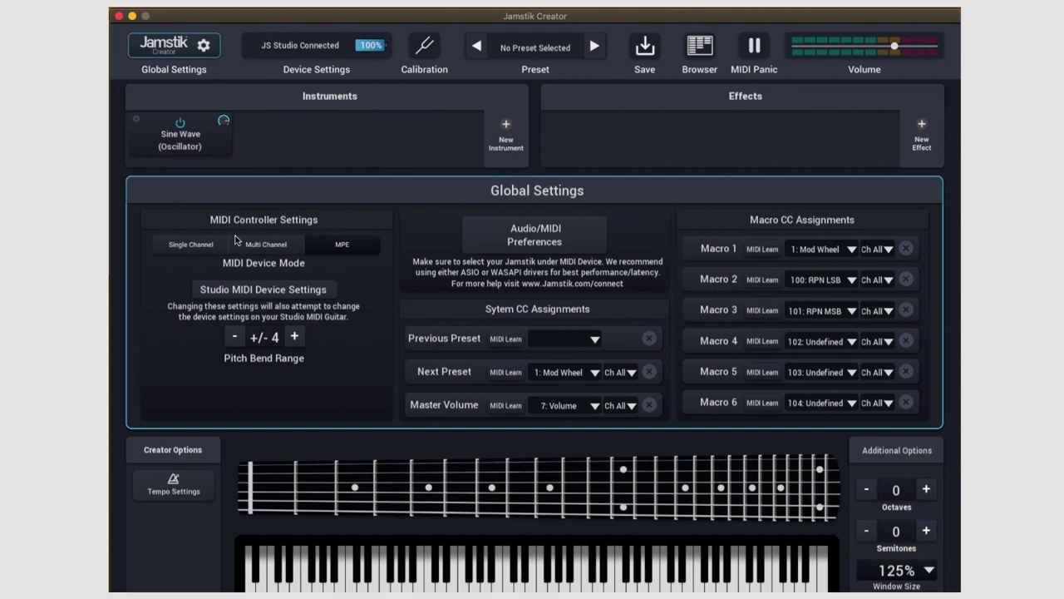
{"action": "left_click", "coordinate": [192, 251]}
{"action": "left_click", "coordinate": [260, 252]}
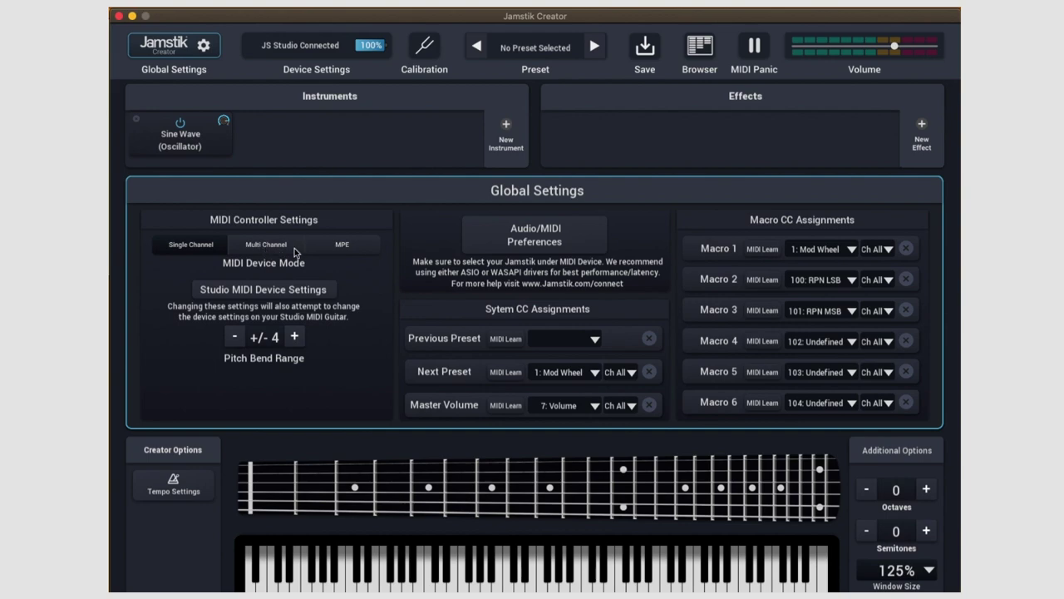
{"action": "left_click", "coordinate": [340, 247]}
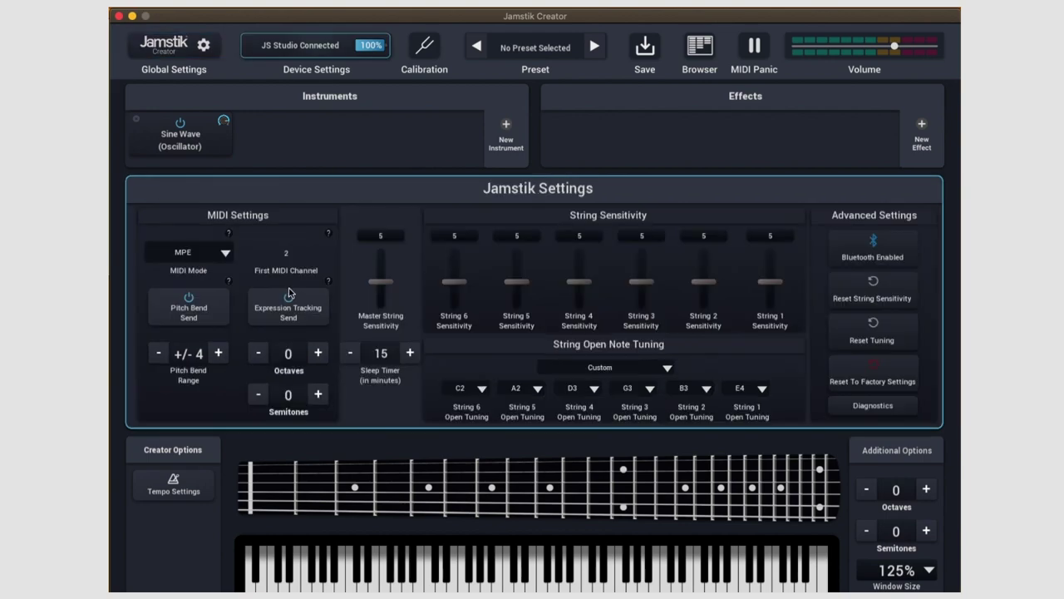
{"action": "left_click", "coordinate": [199, 48]}
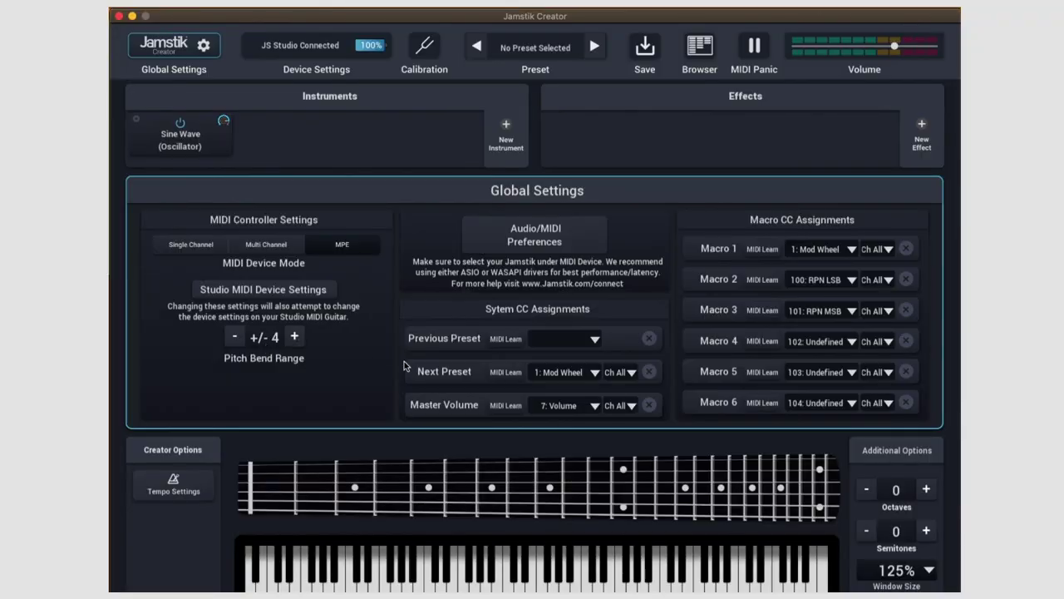
{"action": "left_click", "coordinate": [533, 237]}
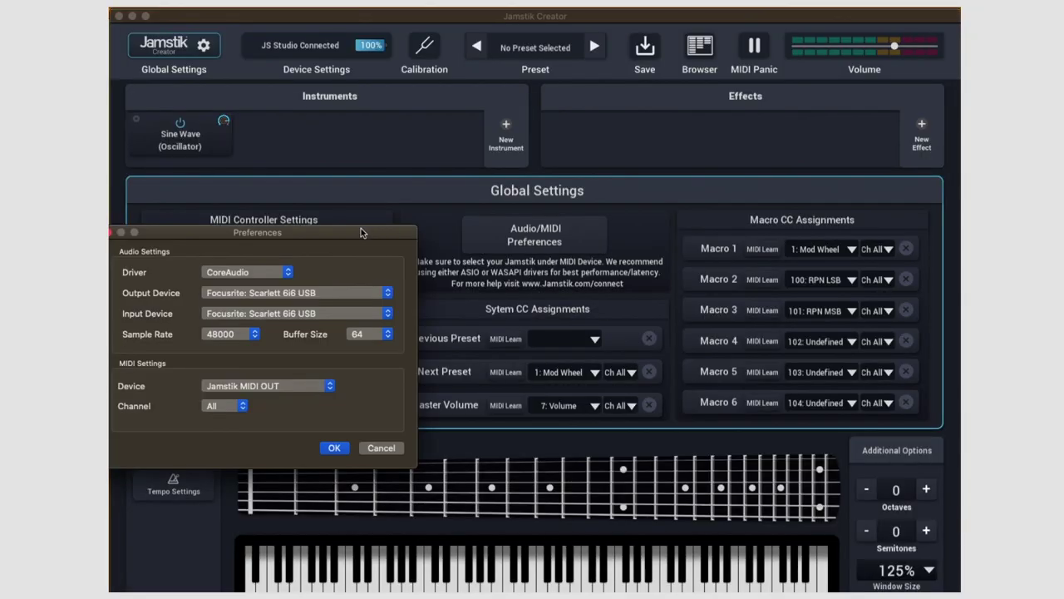
{"action": "left_click_drag", "start_coordinate": [361, 232], "coordinate": [620, 191]}
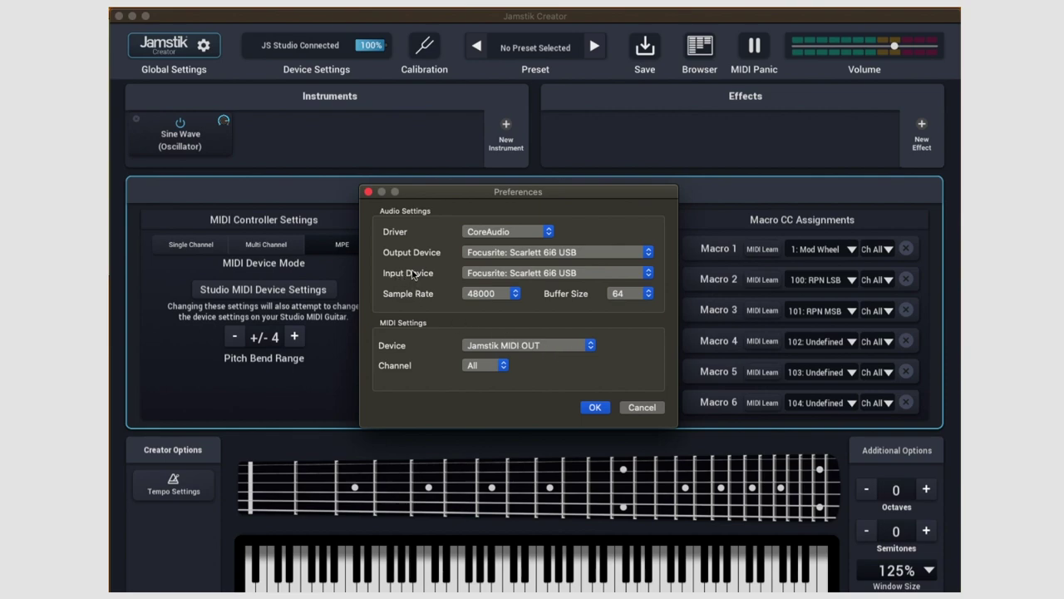
{"action": "left_click", "coordinate": [522, 353]}
{"action": "left_click", "coordinate": [503, 345]}
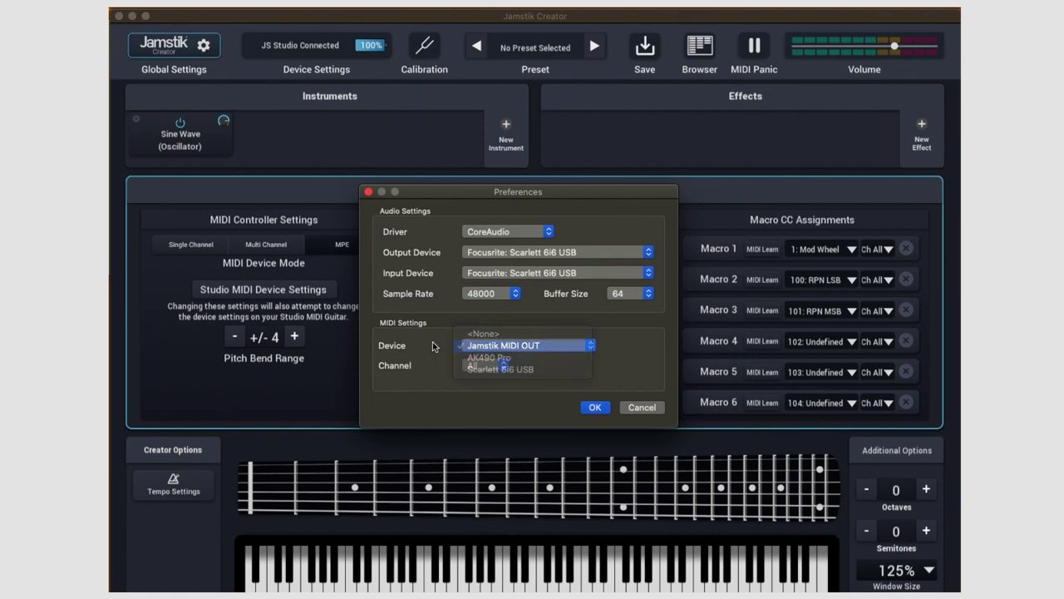
{"action": "left_click", "coordinate": [595, 407]}
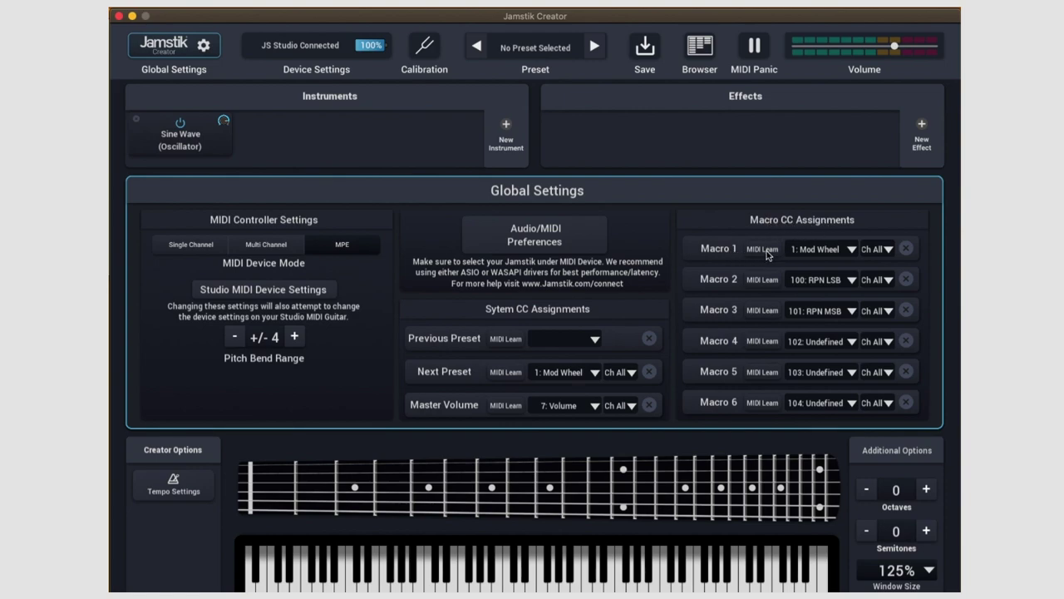
Keep Macro 1's CC on 1: Mod Wheel and switch to the Jamstik device settings.
{"action": "left_click", "coordinate": [850, 250]}
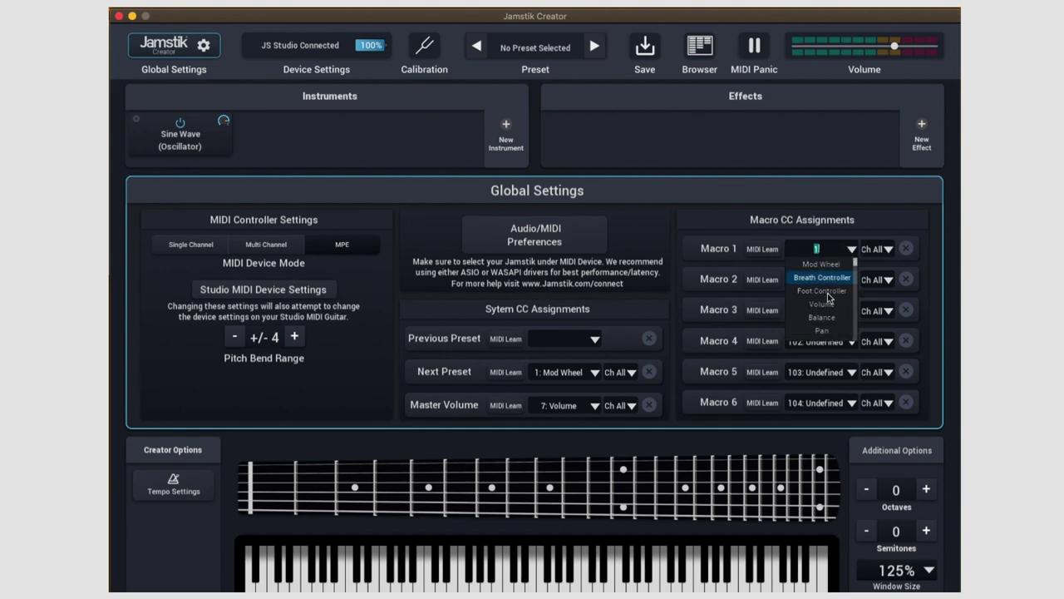
{"action": "left_click", "coordinate": [853, 251]}
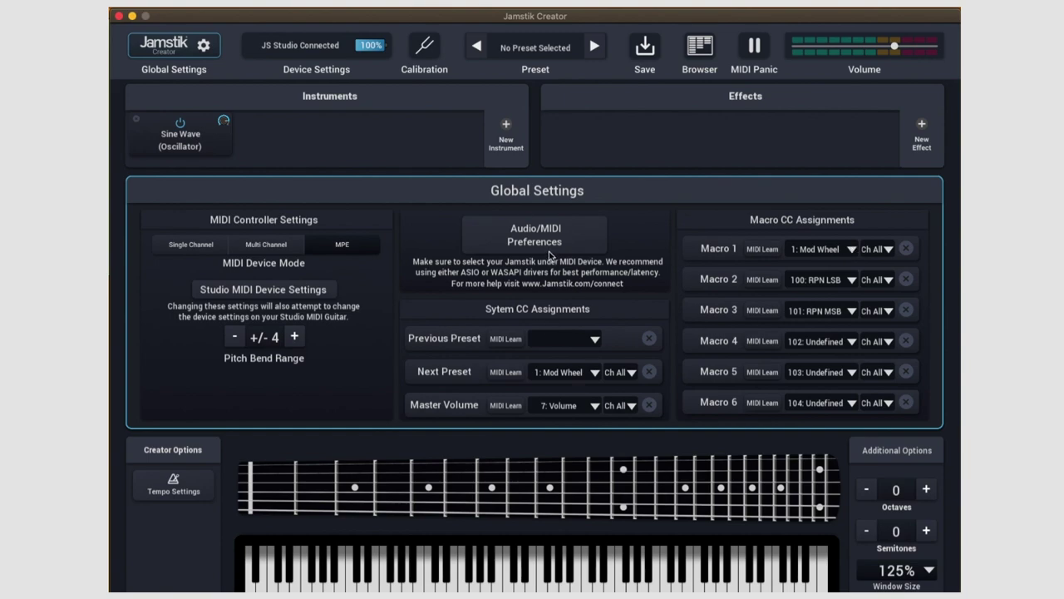
{"action": "left_click", "coordinate": [307, 53]}
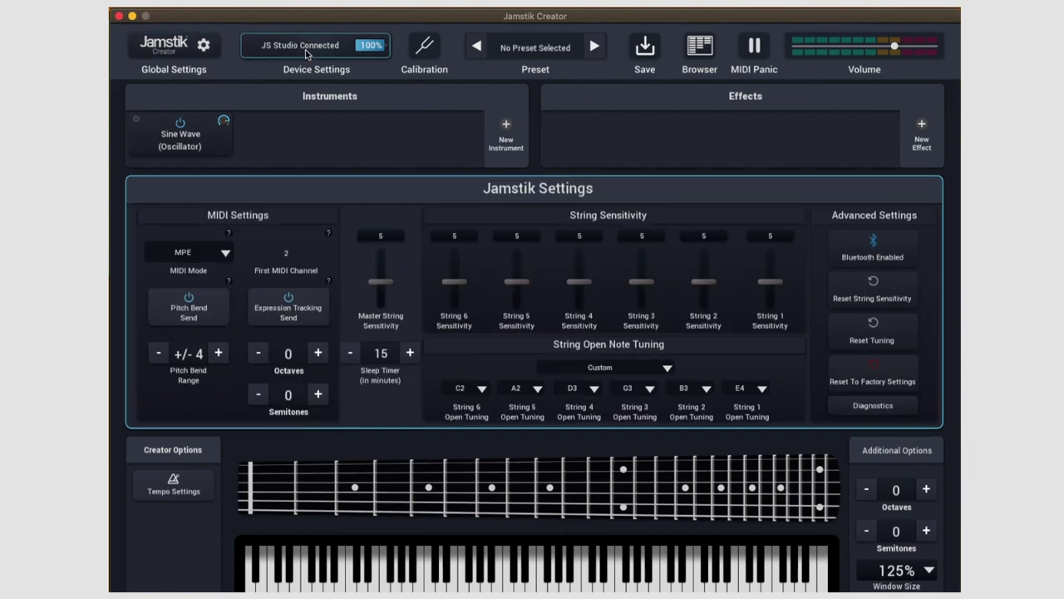
{"action": "left_click", "coordinate": [225, 254]}
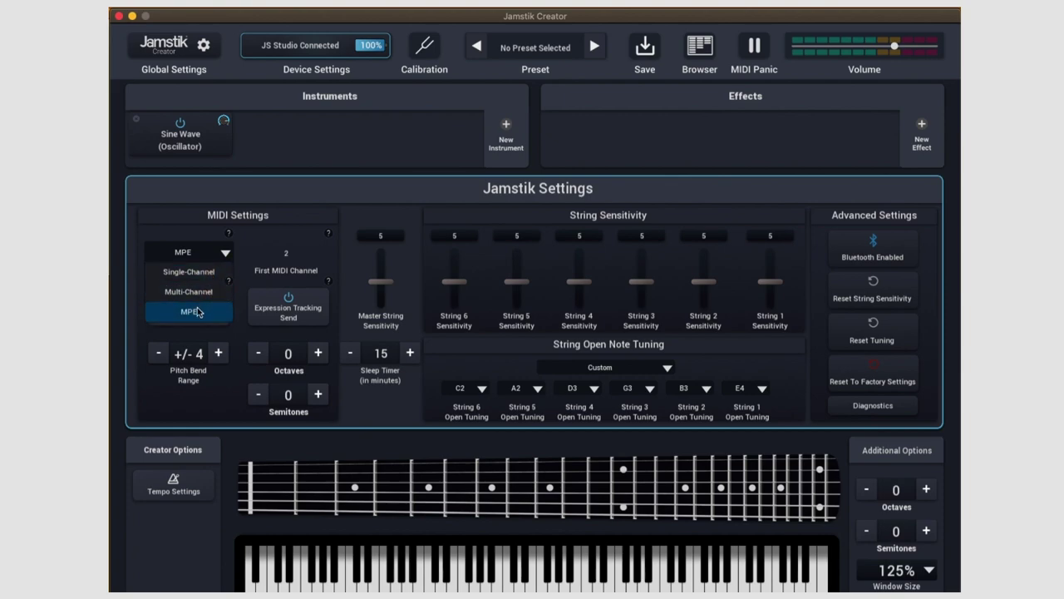
{"action": "left_click", "coordinate": [198, 312]}
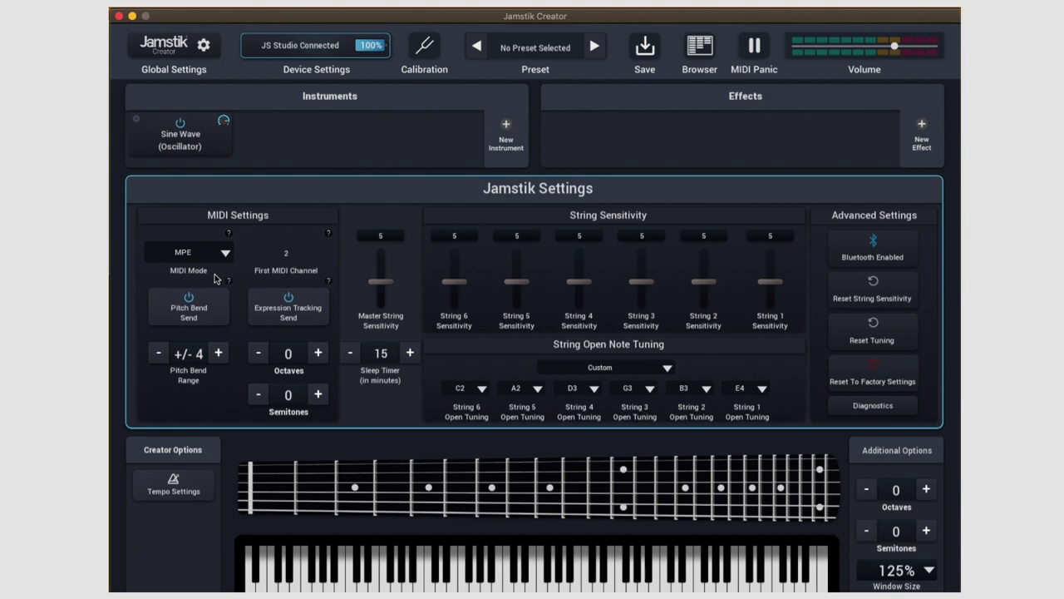
{"action": "left_click", "coordinate": [227, 253]}
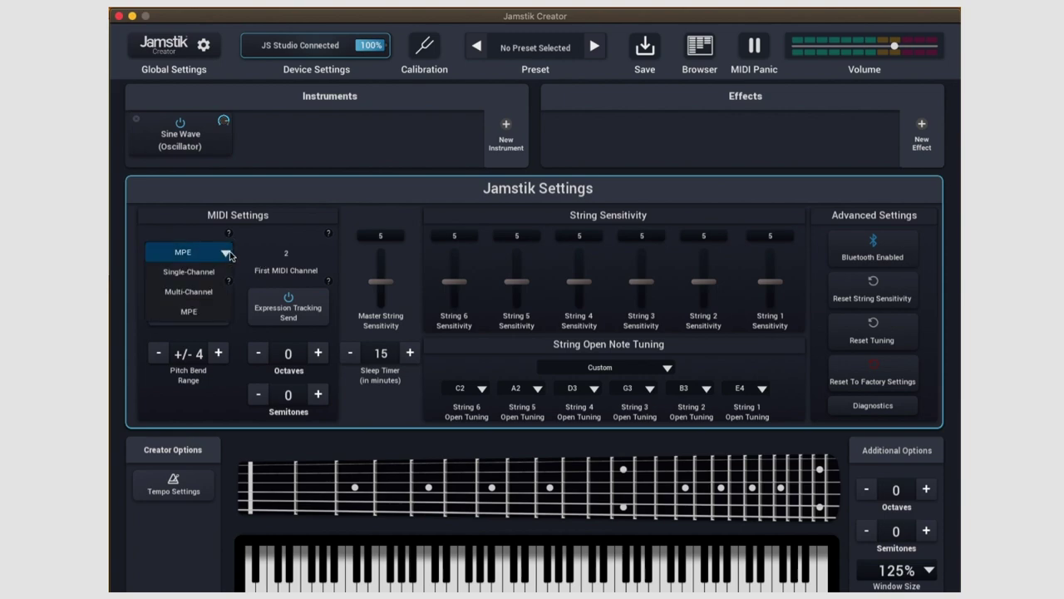
{"action": "left_click", "coordinate": [179, 273]}
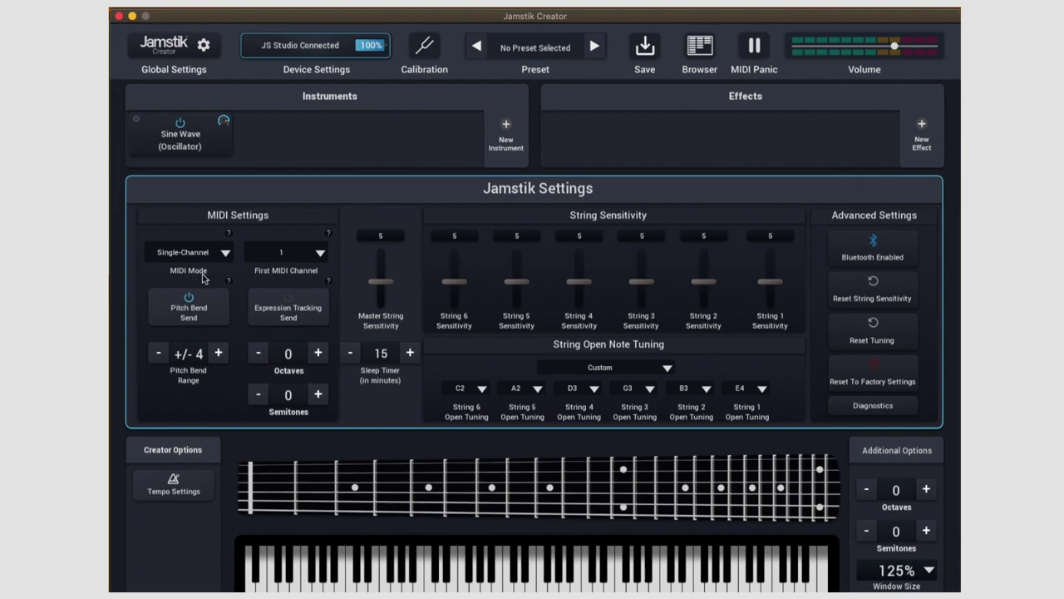
{"action": "left_click", "coordinate": [222, 258]}
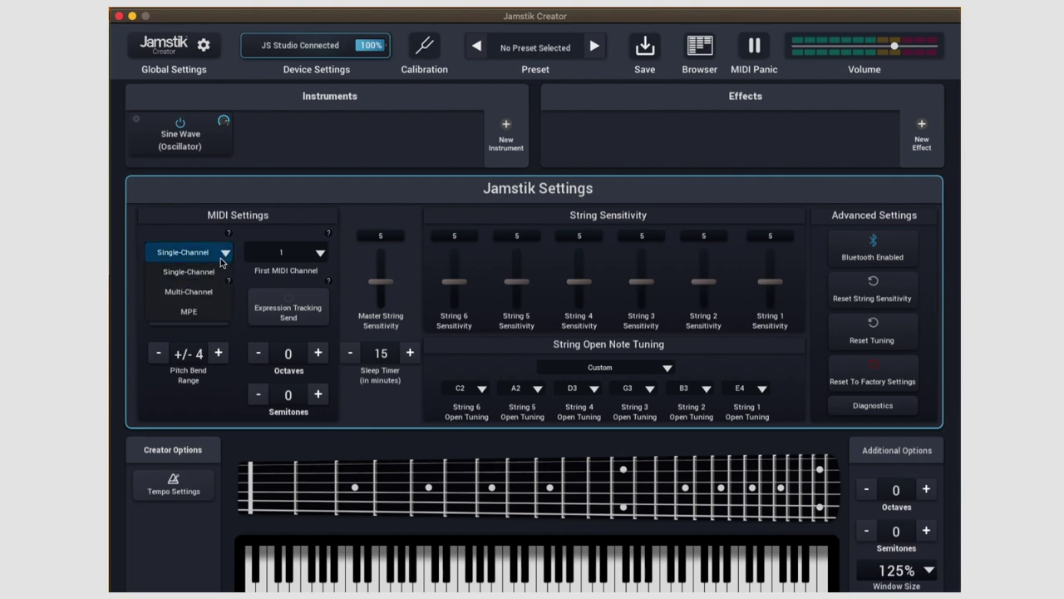
{"action": "left_click", "coordinate": [195, 292]}
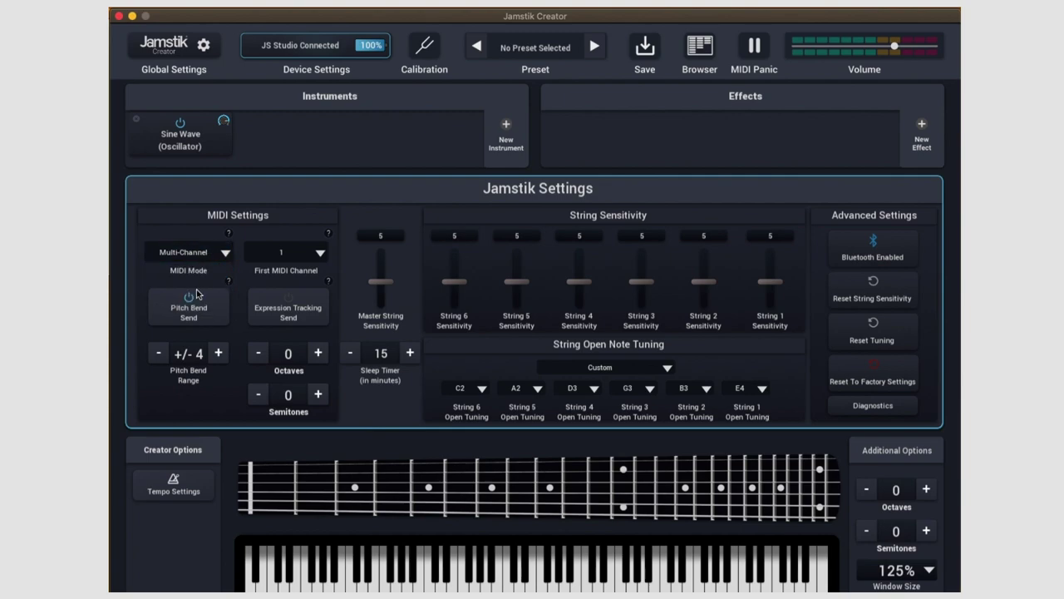
{"action": "left_click", "coordinate": [225, 255]}
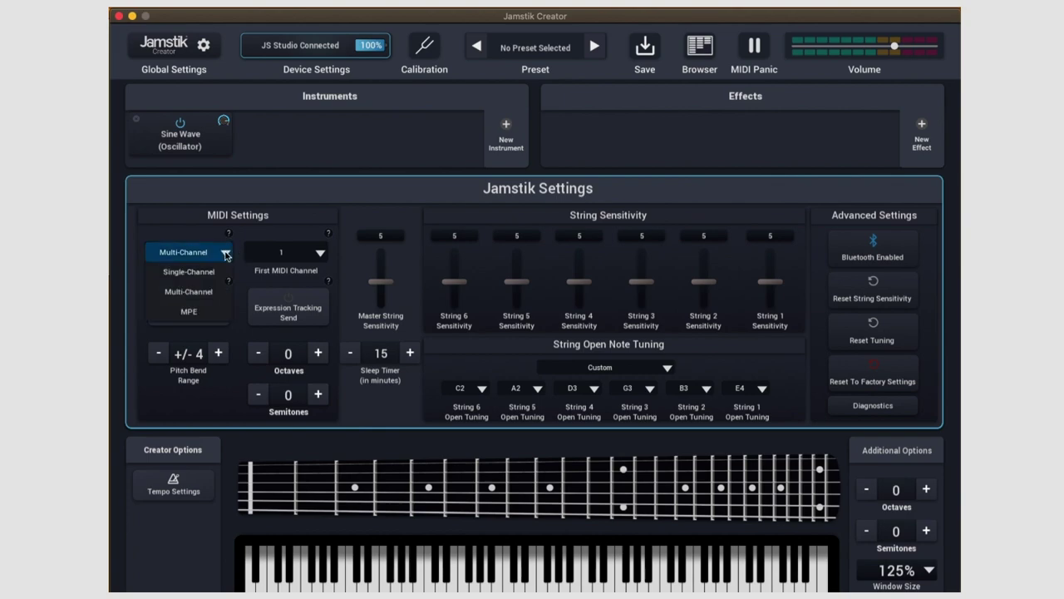
{"action": "left_click", "coordinate": [204, 310]}
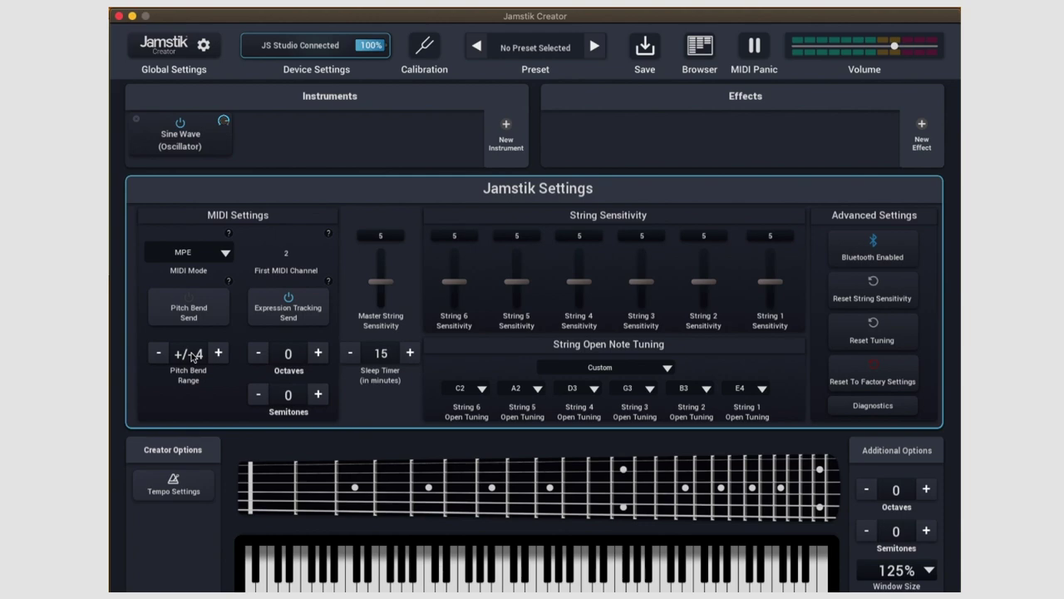
Turn pitch bend sending back on and set the pitch bend range to +/- 4.
{"action": "left_click", "coordinate": [189, 300]}
{"action": "left_click", "coordinate": [160, 354]}
{"action": "left_click", "coordinate": [218, 353]}
{"action": "left_click", "coordinate": [218, 353]}
{"action": "left_click", "coordinate": [217, 353]}
{"action": "left_click", "coordinate": [218, 354]}
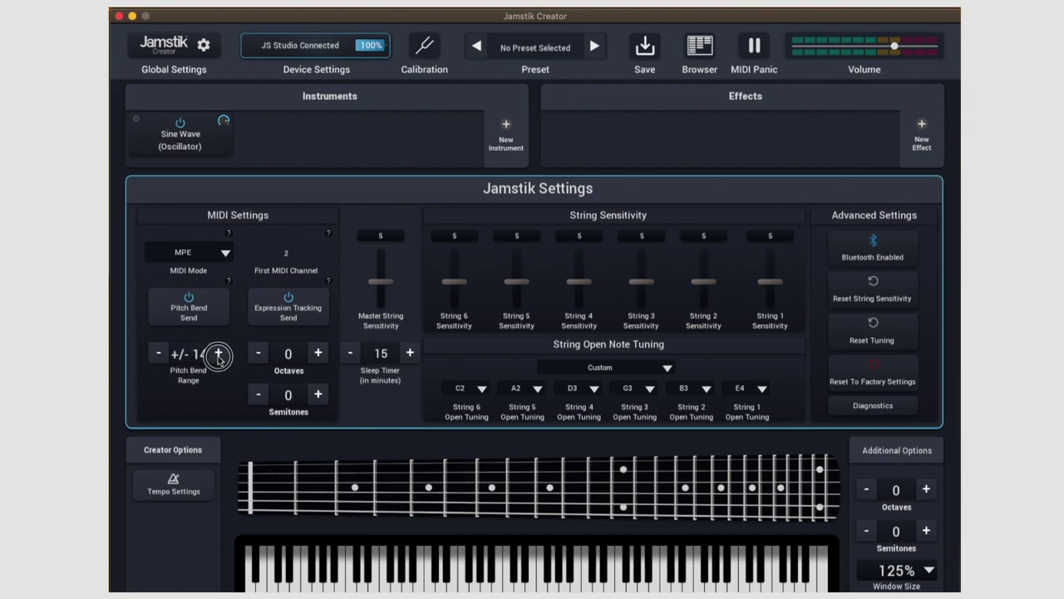
{"action": "left_click", "coordinate": [218, 353]}
{"action": "left_click", "coordinate": [218, 353]}
{"action": "left_click", "coordinate": [218, 354]}
{"action": "left_click", "coordinate": [217, 353]}
{"action": "left_click", "coordinate": [218, 354]}
{"action": "left_click", "coordinate": [218, 354]}
{"action": "left_click", "coordinate": [218, 353]}
{"action": "left_click", "coordinate": [158, 353]}
{"action": "left_click", "coordinate": [158, 354]}
{"action": "left_click", "coordinate": [158, 353]}
{"action": "left_click", "coordinate": [157, 356]}
{"action": "left_click", "coordinate": [157, 355]}
{"action": "left_click", "coordinate": [157, 355]}
{"action": "left_click", "coordinate": [157, 355]}
{"action": "left_click", "coordinate": [157, 355]}
{"action": "left_click", "coordinate": [157, 355]}
{"action": "left_click", "coordinate": [157, 355]}
{"action": "left_click", "coordinate": [157, 355]}
{"action": "left_click", "coordinate": [157, 355]}
{"action": "left_click", "coordinate": [158, 355]}
{"action": "left_click", "coordinate": [157, 355]}
{"action": "left_click", "coordinate": [157, 356]}
{"action": "left_click", "coordinate": [157, 355]}
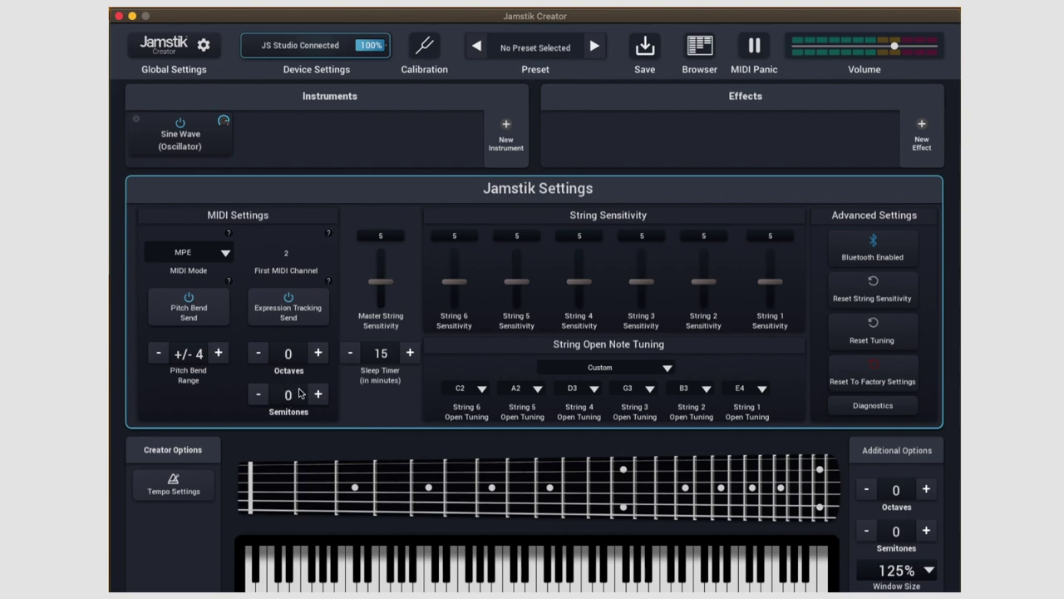
Try the octave and semitone shifts, returning both to 0.
{"action": "left_click", "coordinate": [318, 352]}
{"action": "left_click", "coordinate": [261, 352]}
{"action": "left_click", "coordinate": [257, 398]}
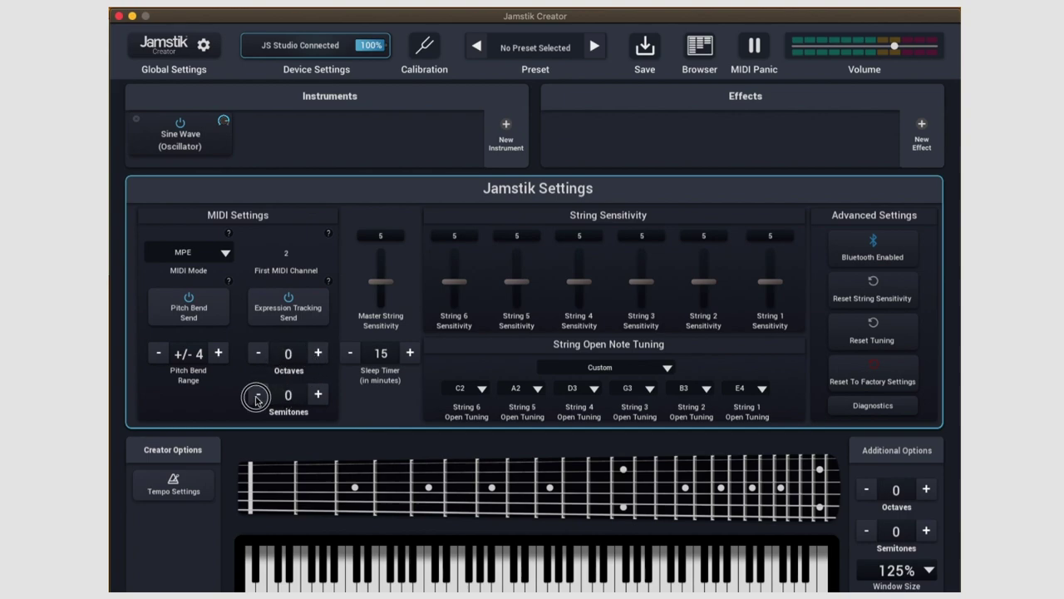
{"action": "left_click", "coordinate": [318, 394]}
{"action": "left_click", "coordinate": [223, 254]}
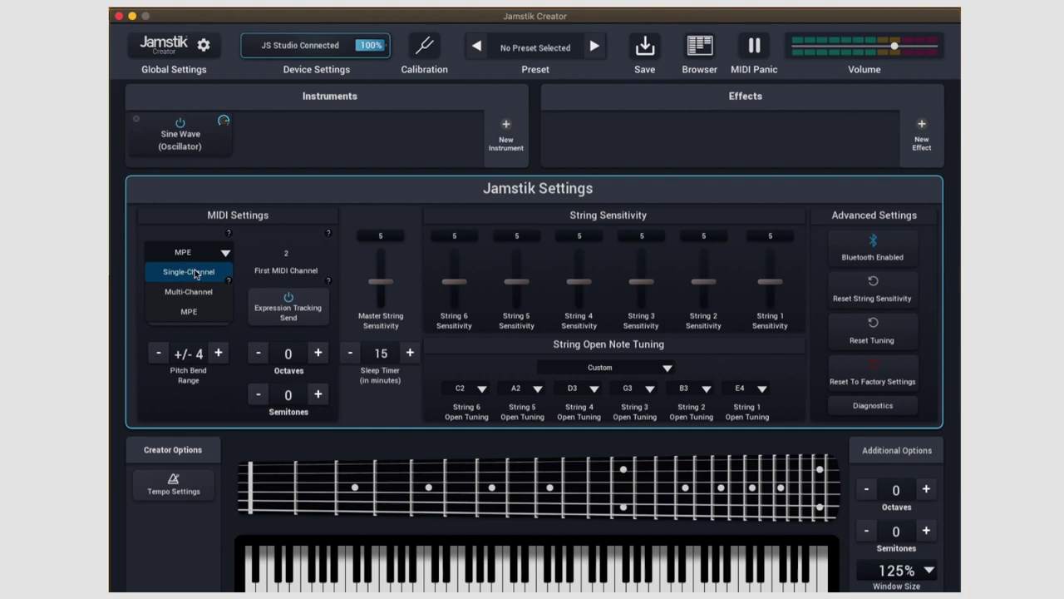
{"action": "left_click", "coordinate": [185, 271]}
{"action": "left_click", "coordinate": [293, 254]}
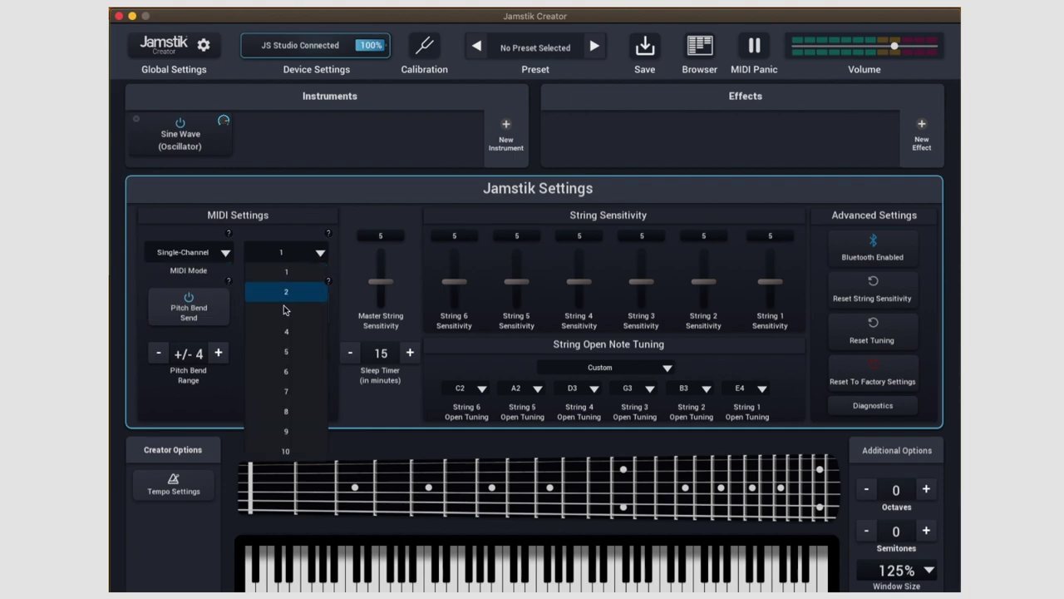
{"action": "left_click", "coordinate": [286, 272]}
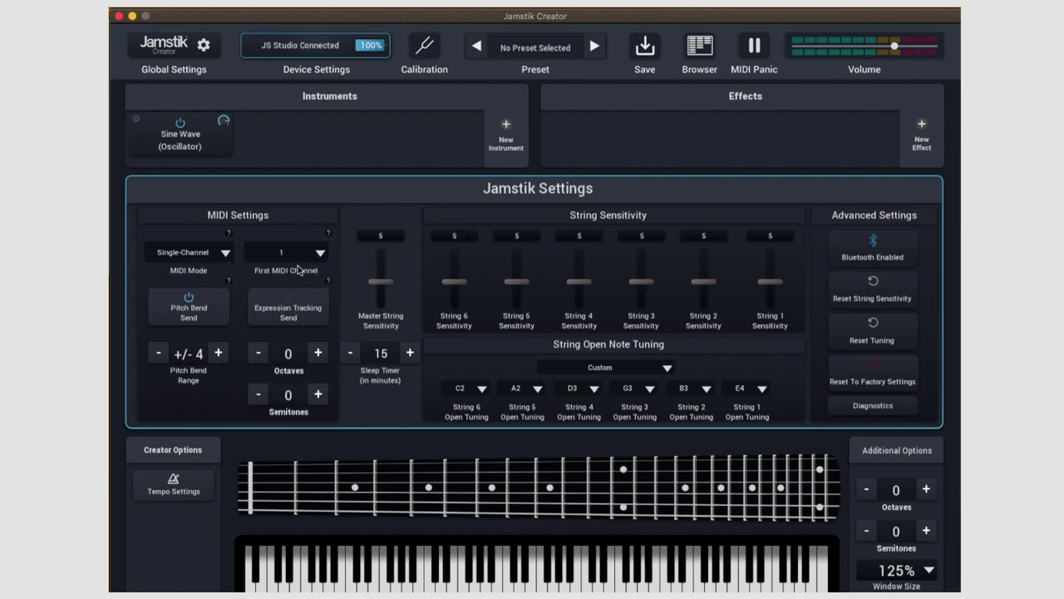
{"action": "left_click", "coordinate": [225, 254]}
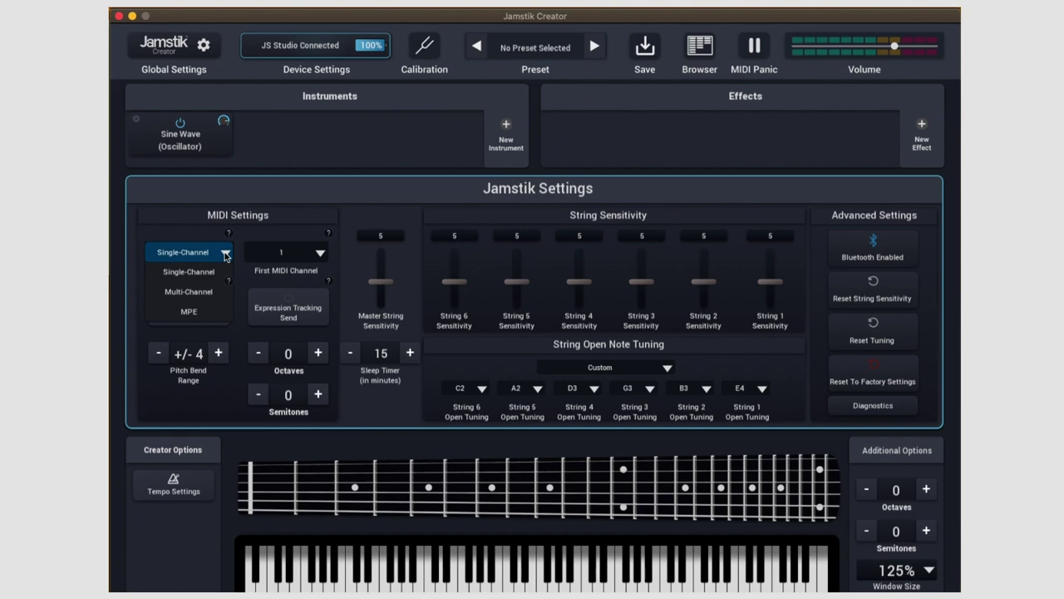
{"action": "left_click", "coordinate": [186, 308]}
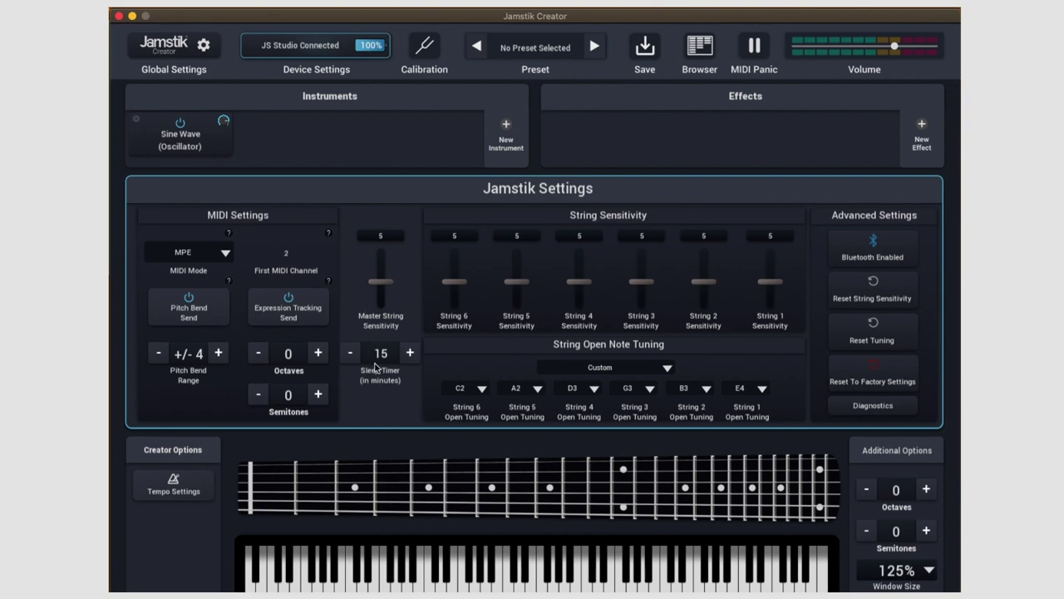
{"action": "left_click_drag", "start_coordinate": [381, 281], "coordinate": [381, 280]}
{"action": "mouse_move", "coordinate": [454, 281]}
{"action": "left_mouse_down"}
{"action": "mouse_move", "coordinate": [453, 266]}
{"action": "mouse_move", "coordinate": [454, 292]}
{"action": "mouse_move", "coordinate": [454, 281]}
{"action": "left_mouse_up"}
{"action": "left_click_drag", "start_coordinate": [578, 281], "coordinate": [579, 263]}
{"action": "mouse_move", "coordinate": [383, 289]}
{"action": "left_mouse_down"}
{"action": "mouse_move", "coordinate": [381, 243]}
{"action": "mouse_move", "coordinate": [384, 307]}
{"action": "left_mouse_up"}
{"action": "left_click", "coordinate": [383, 264]}
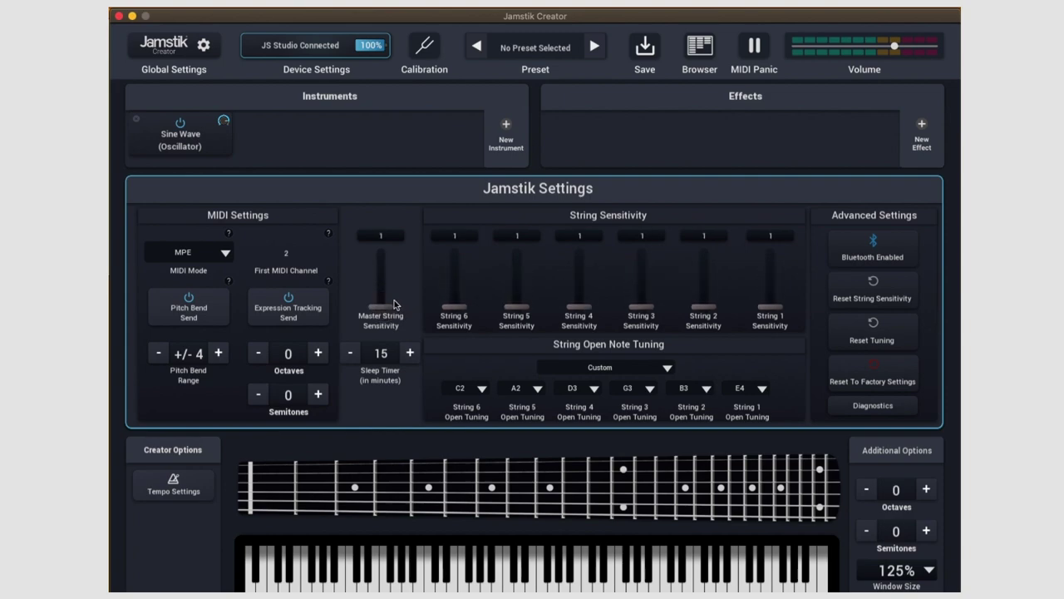
{"action": "left_click_drag", "start_coordinate": [388, 310], "coordinate": [390, 282]}
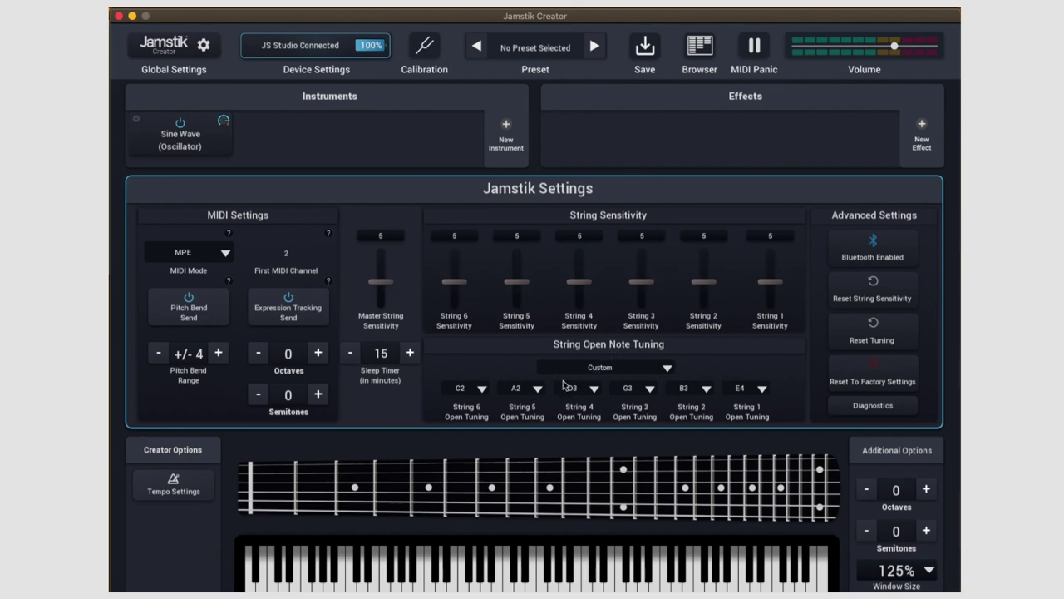
Choose the Drop D tuning (D A D G B e) from the preset tunings list.
{"action": "left_click", "coordinate": [624, 367]}
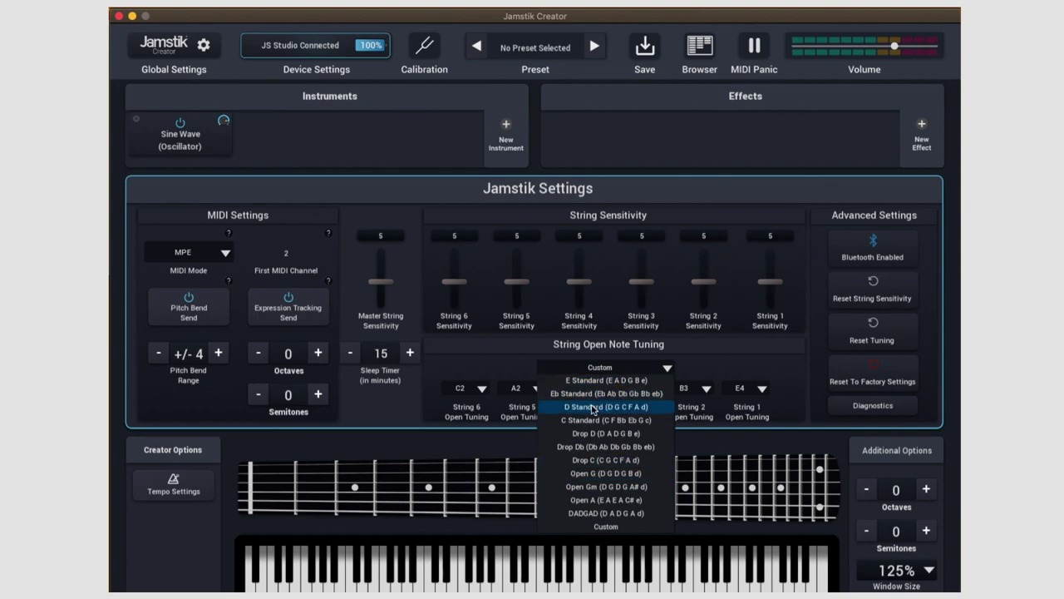
{"action": "left_click", "coordinate": [576, 433]}
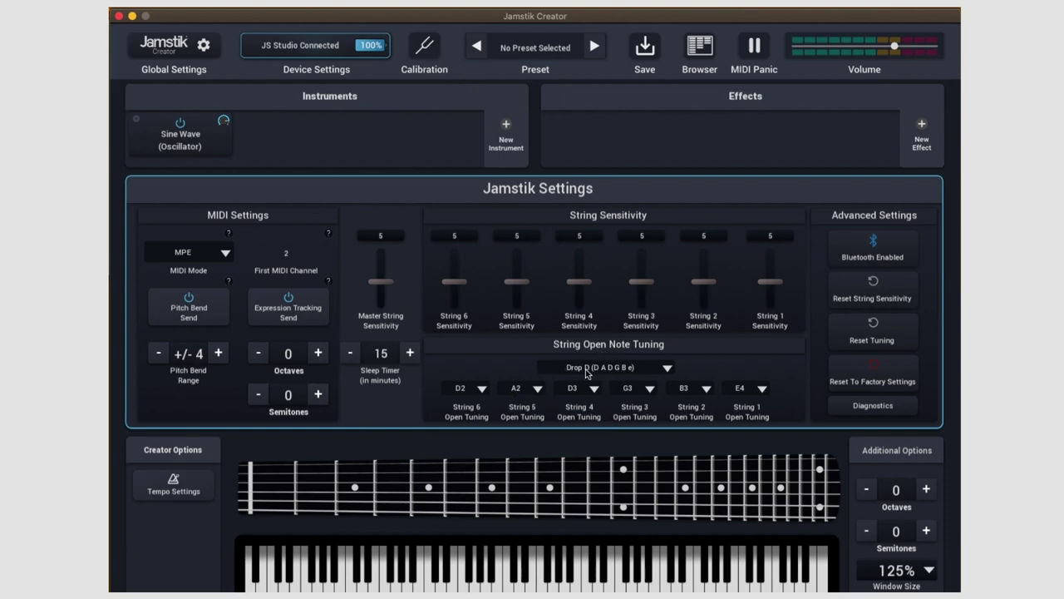
{"action": "left_click", "coordinate": [586, 374]}
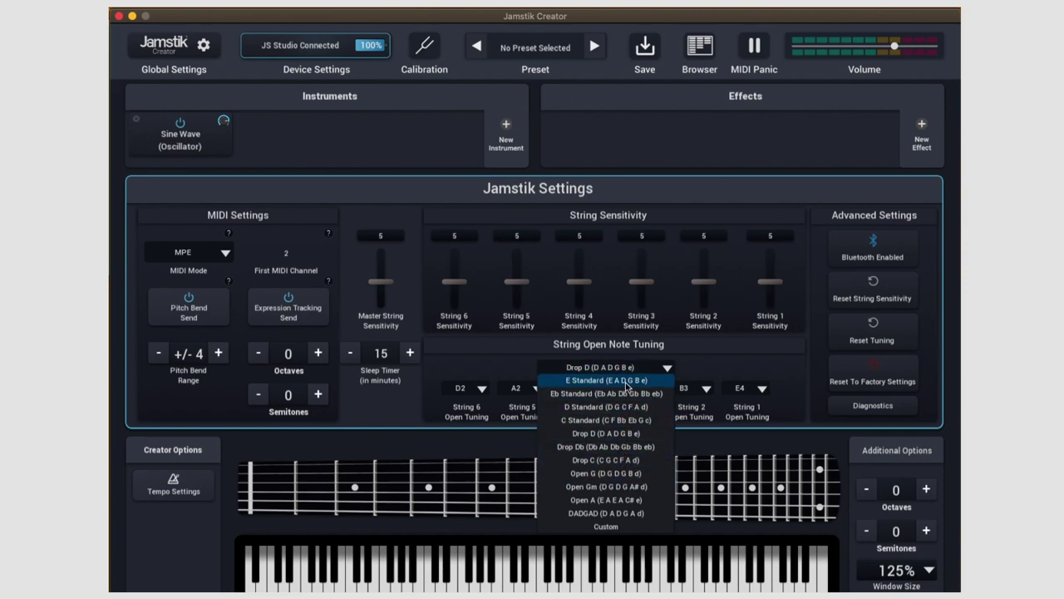
Select E Standard tuning, cancel the factory reset, and view then dismiss the diagnostics.
{"action": "left_click", "coordinate": [628, 382]}
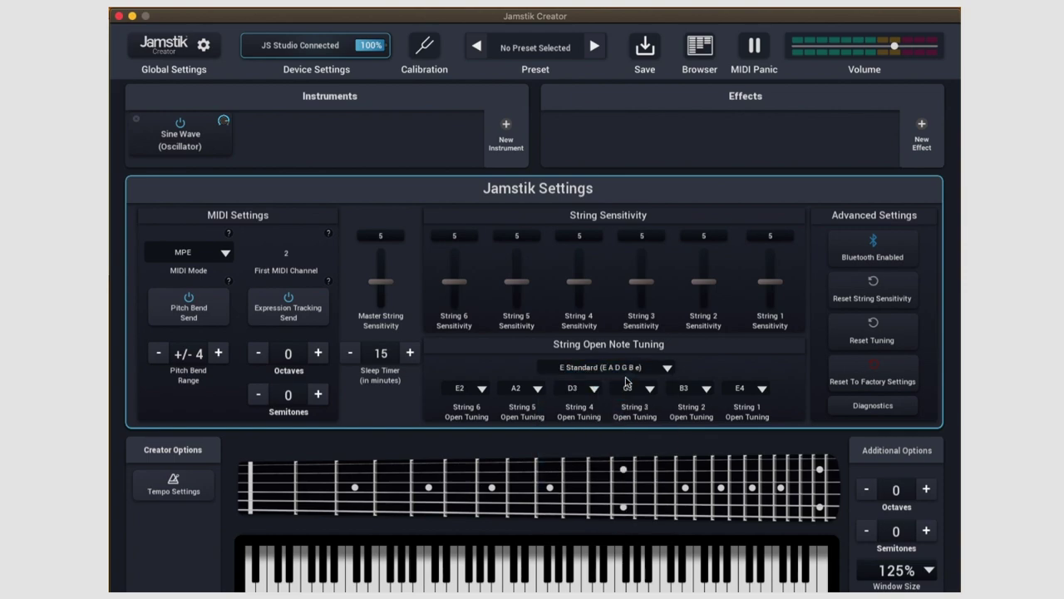
{"action": "left_click", "coordinate": [481, 388]}
{"action": "left_click", "coordinate": [872, 365]}
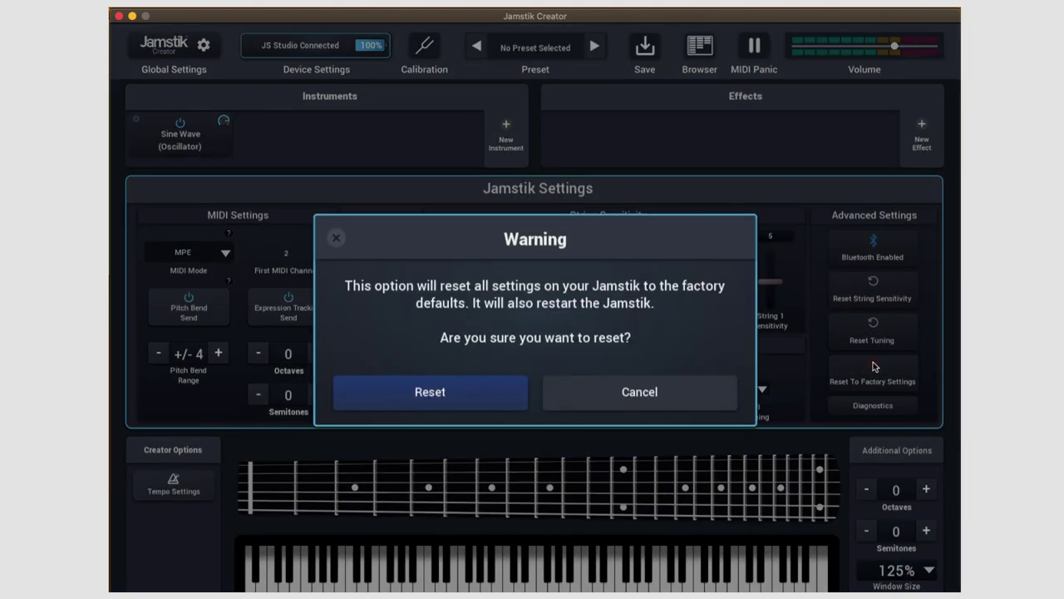
{"action": "left_click", "coordinate": [336, 237]}
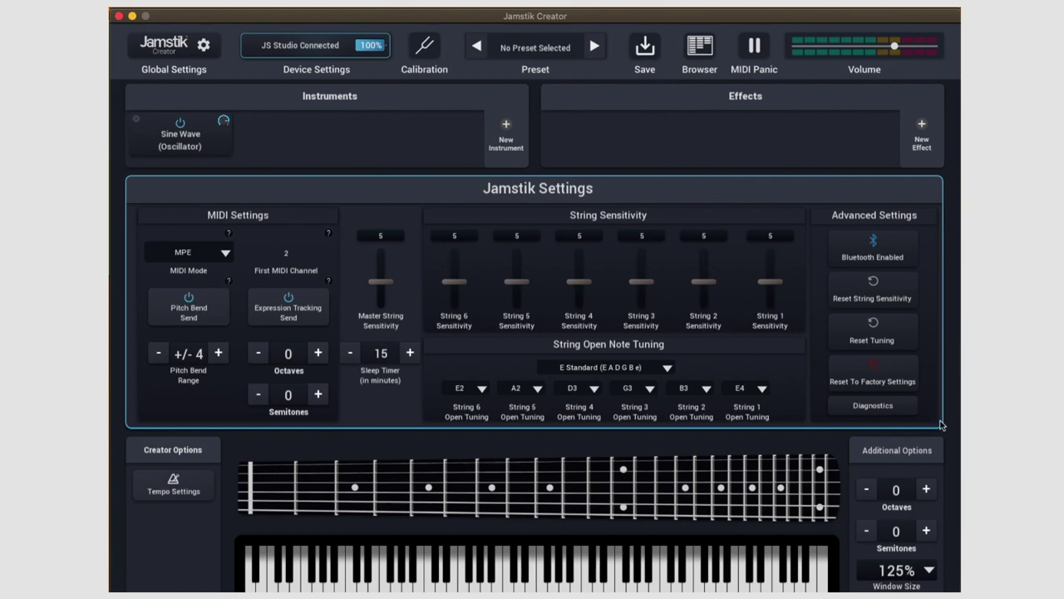
{"action": "left_click", "coordinate": [869, 411]}
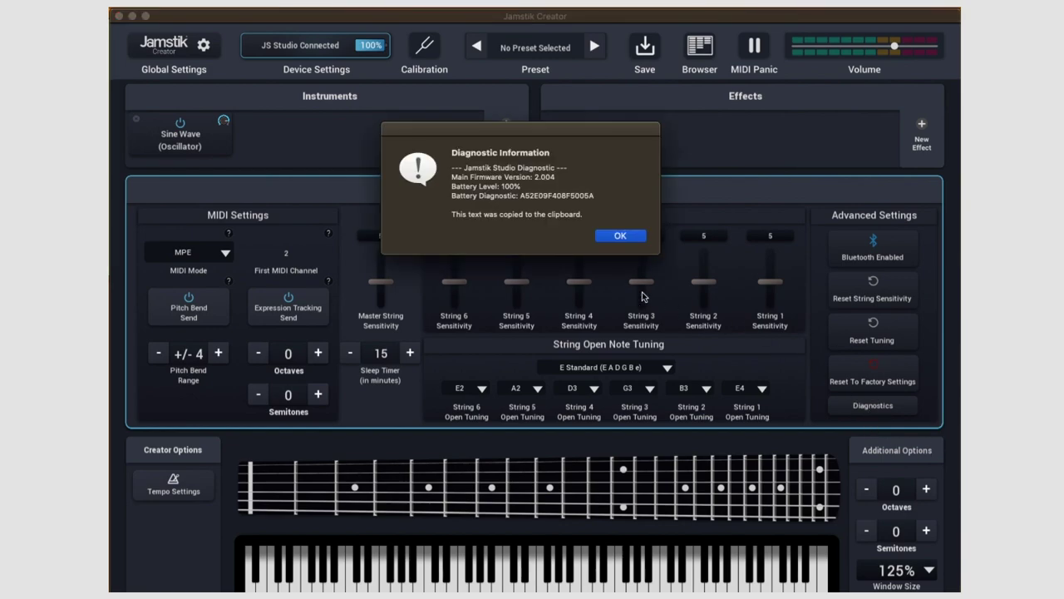
{"action": "left_click", "coordinate": [619, 237]}
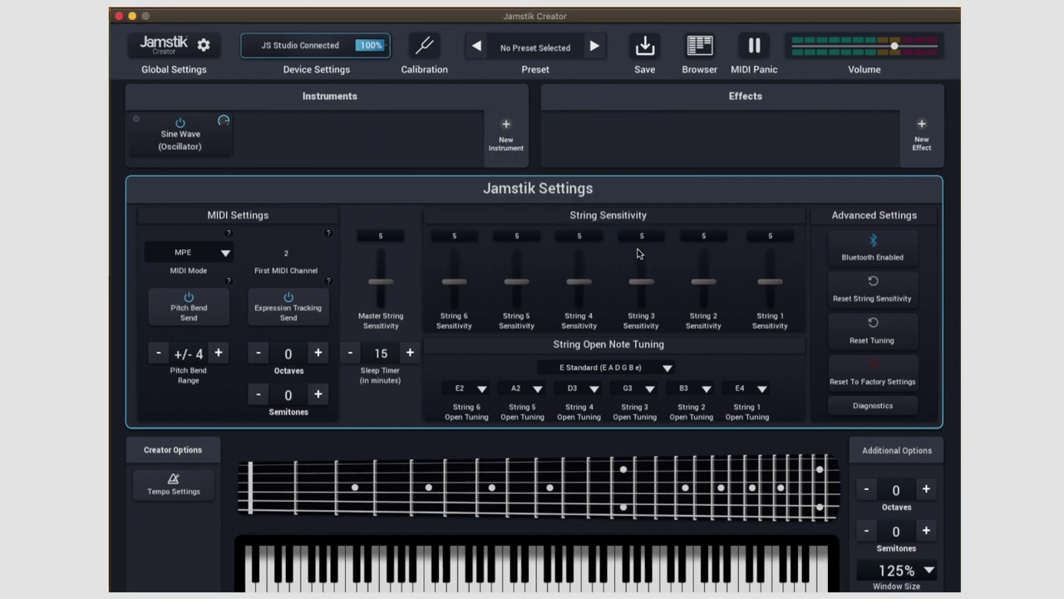
Glance at the Sine Wave oscillator controls, then enable Bluetooth in device settings.
{"action": "left_click", "coordinate": [313, 46]}
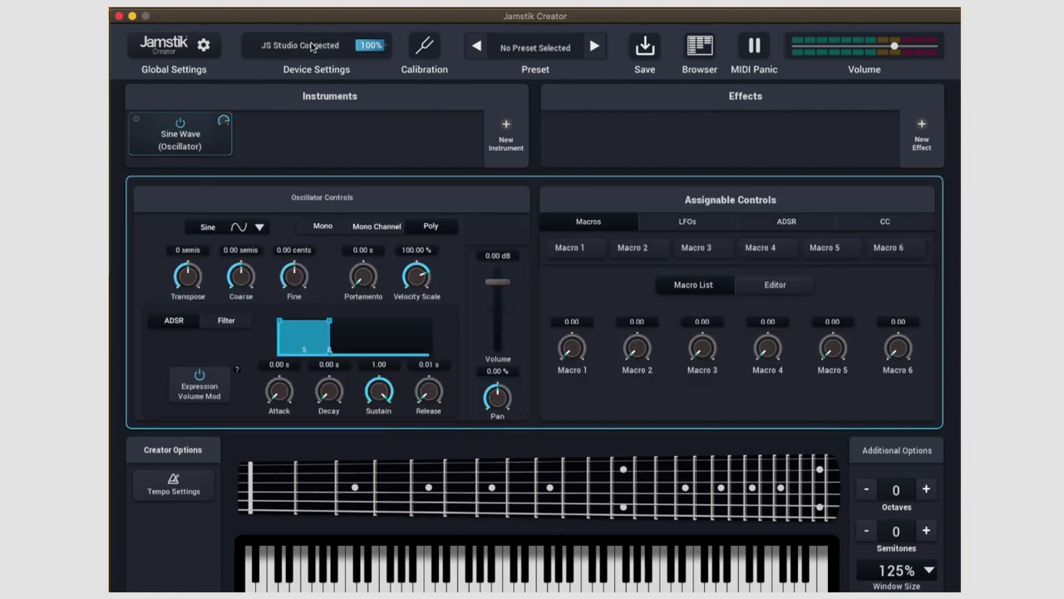
{"action": "left_click", "coordinate": [321, 48]}
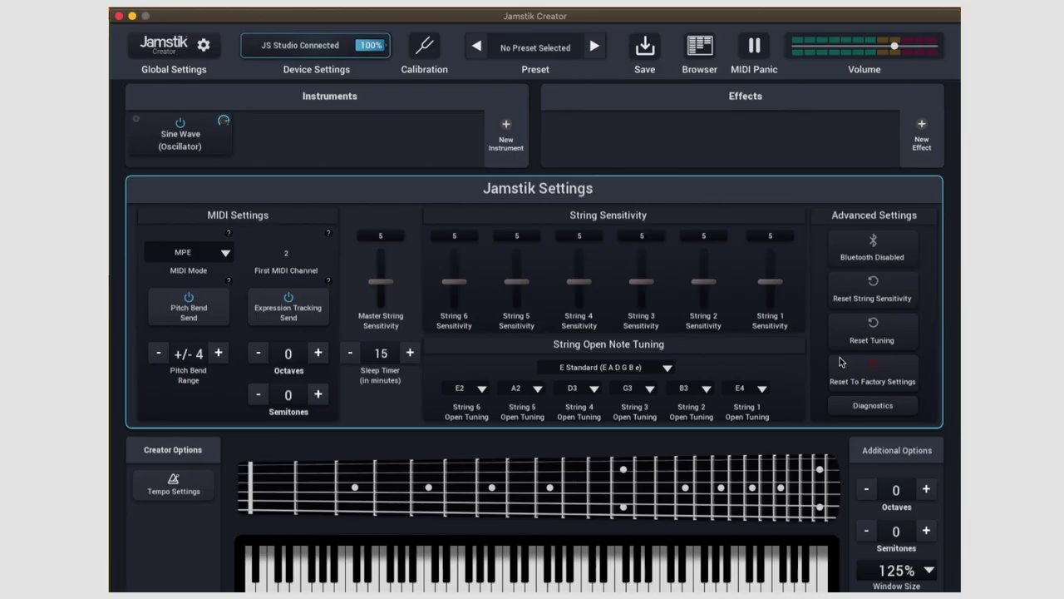
{"action": "left_click", "coordinate": [873, 242]}
Open Calibration to show the per-string velocity meters and the E Standard tuner.
{"action": "left_click", "coordinate": [427, 46]}
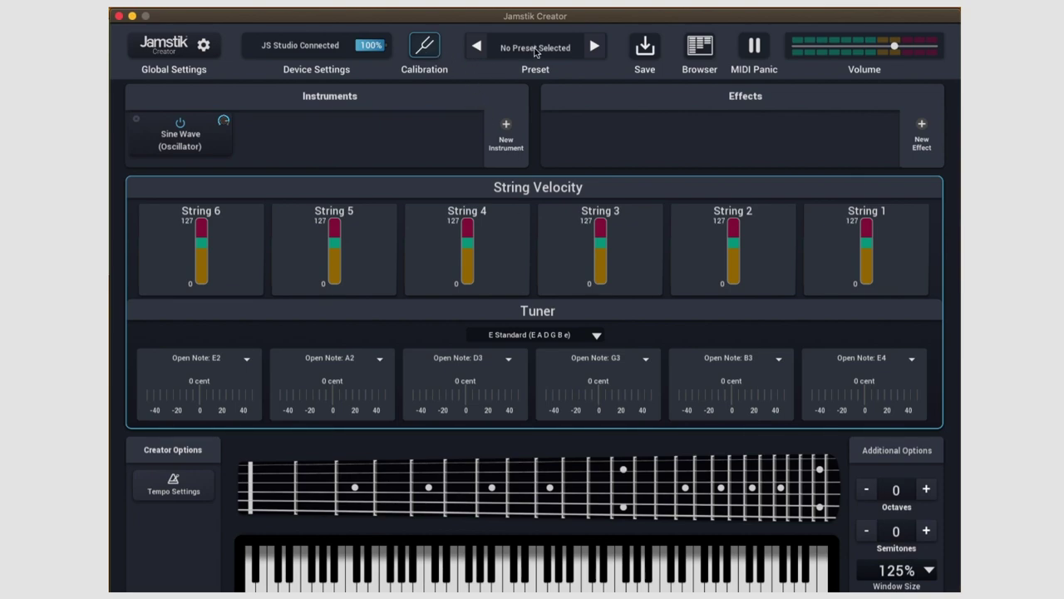
{"action": "left_click", "coordinate": [537, 49]}
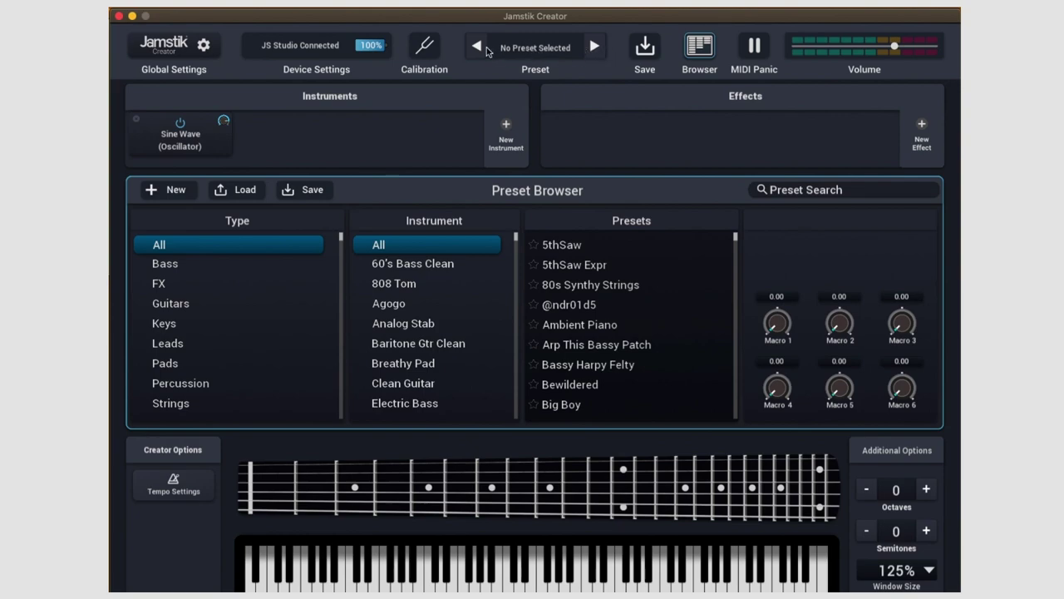
{"action": "left_click", "coordinate": [595, 47]}
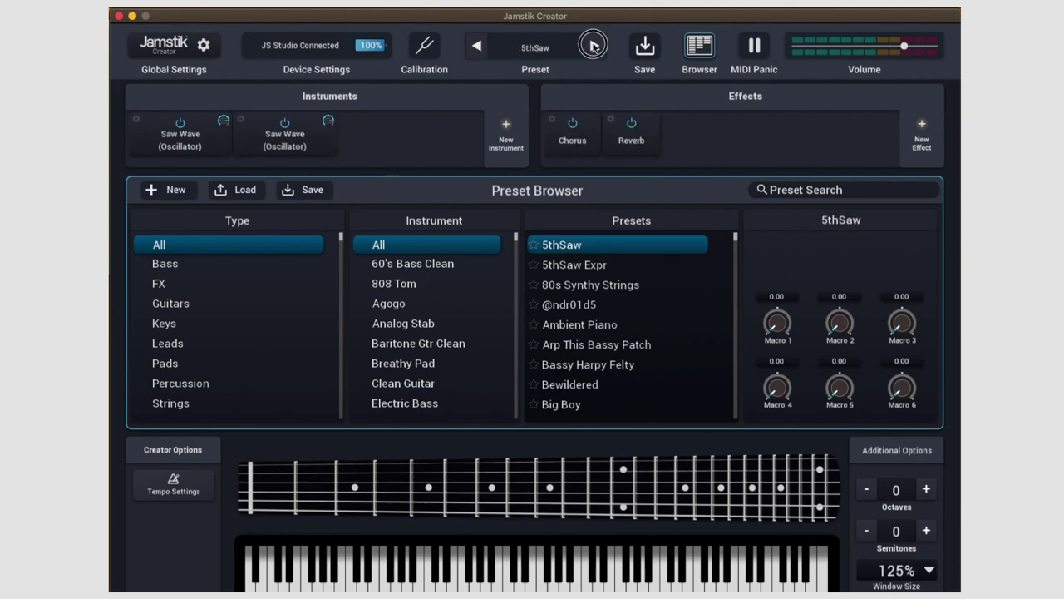
{"action": "left_click", "coordinate": [594, 48]}
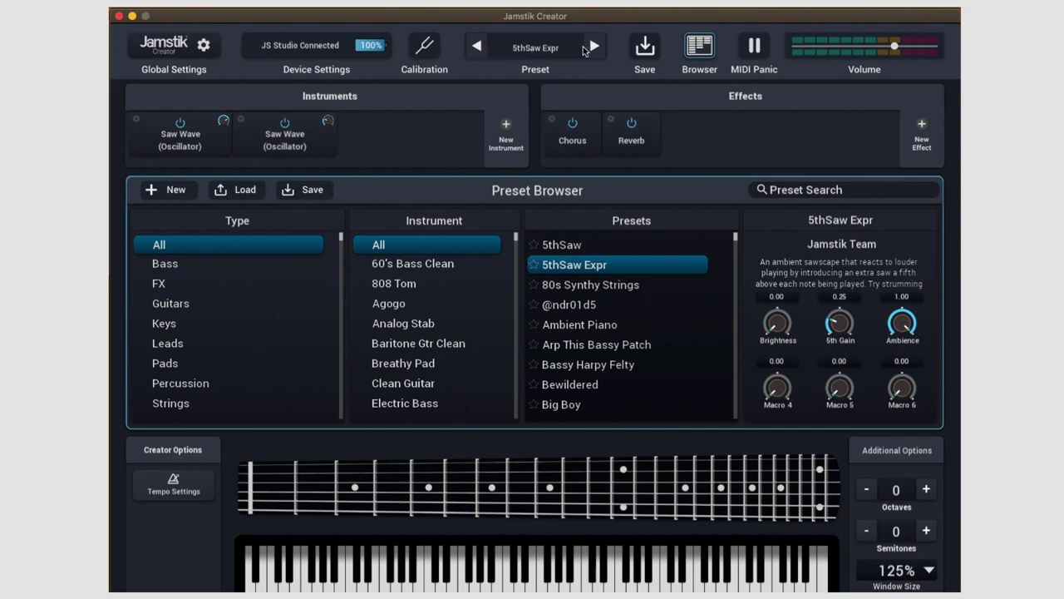
{"action": "left_click", "coordinate": [645, 48]}
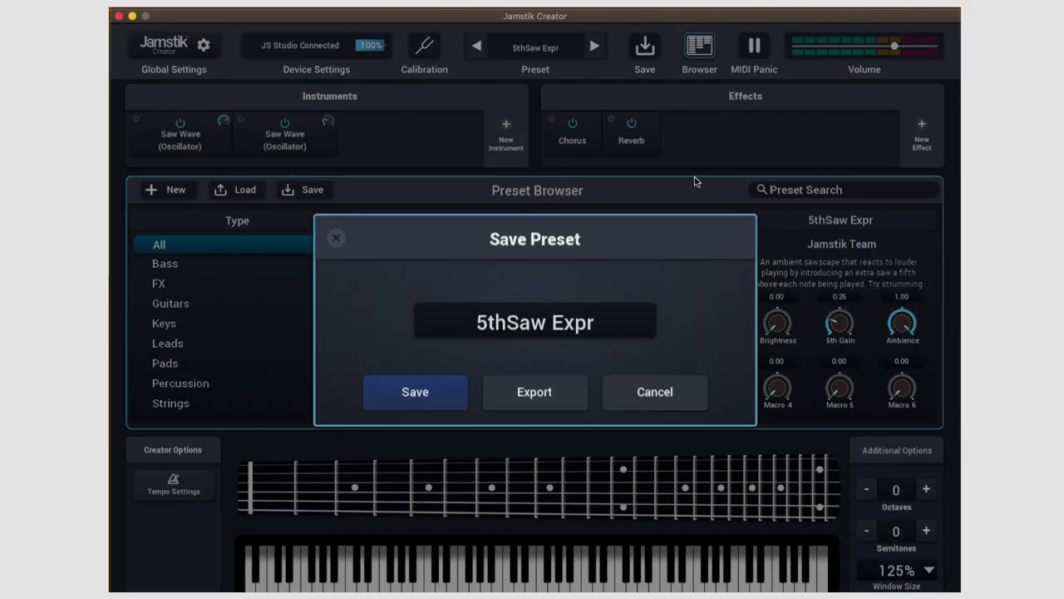
{"action": "left_click", "coordinate": [527, 329]}
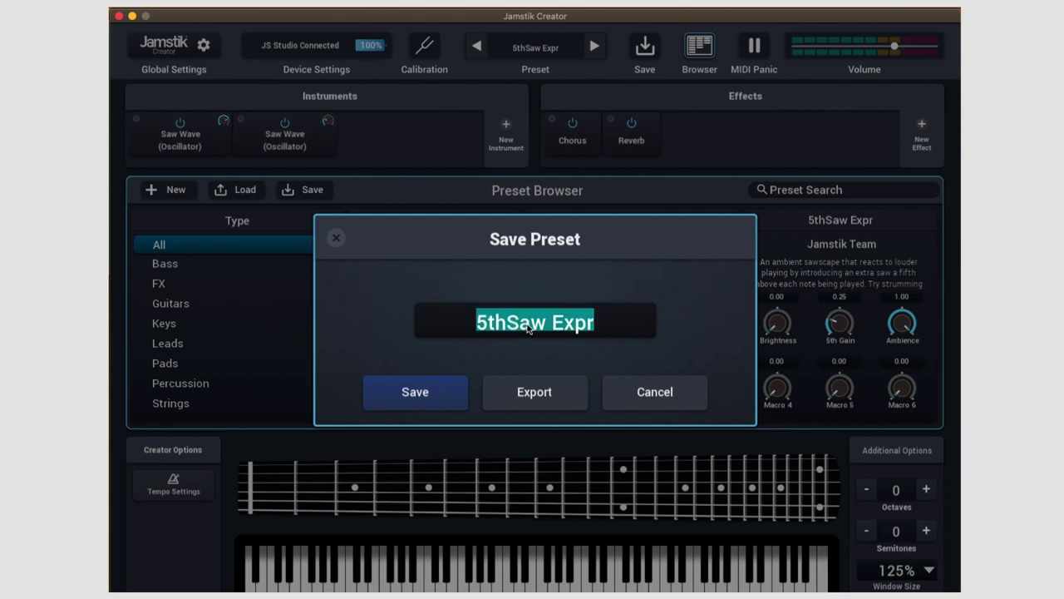
{"action": "type", "text": "hello"}
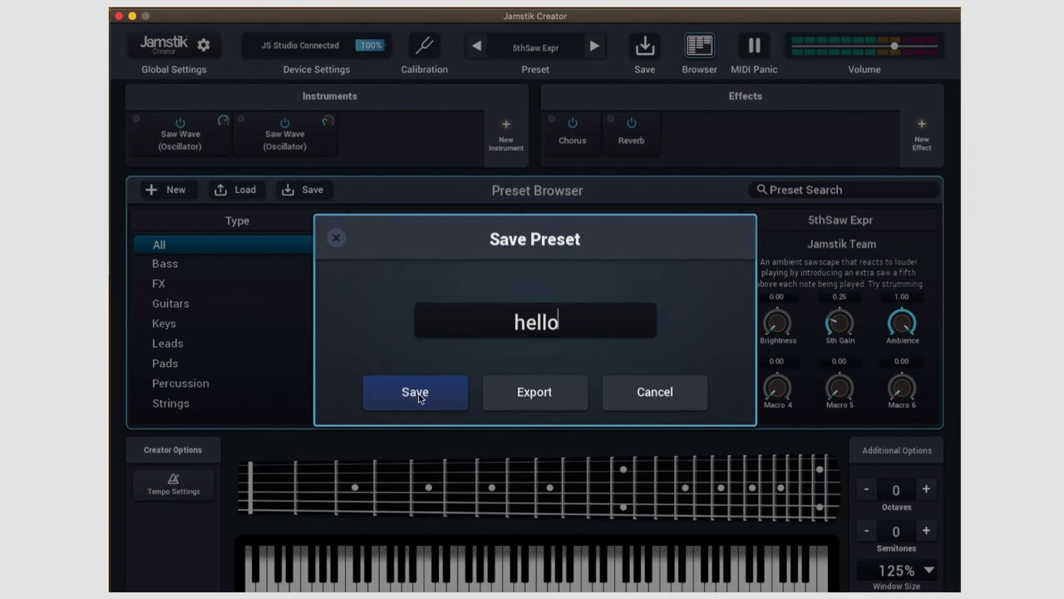
{"action": "left_click", "coordinate": [539, 396]}
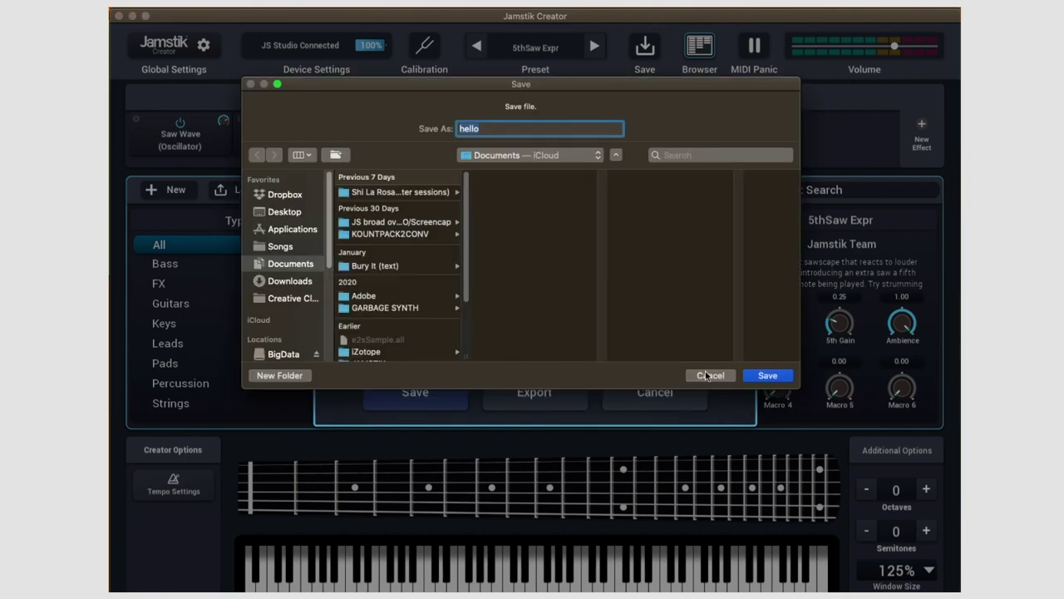
{"action": "left_click", "coordinate": [707, 375]}
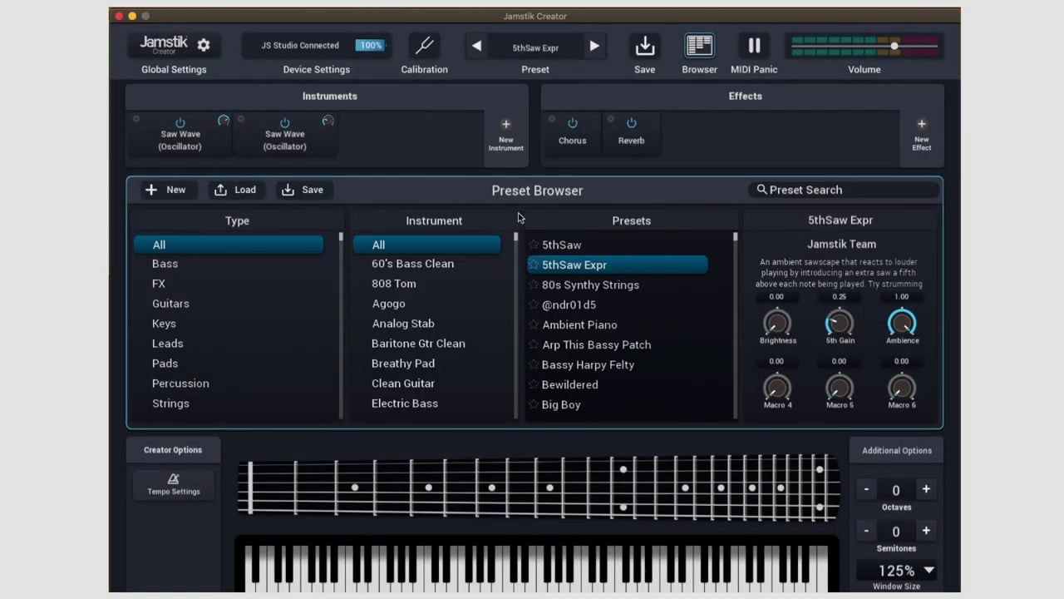
Create a new blank preset from the Preset Browser, then cancel the Load file dialog.
{"action": "left_click", "coordinate": [708, 48]}
{"action": "left_click", "coordinate": [708, 48]}
{"action": "left_click", "coordinate": [173, 192]}
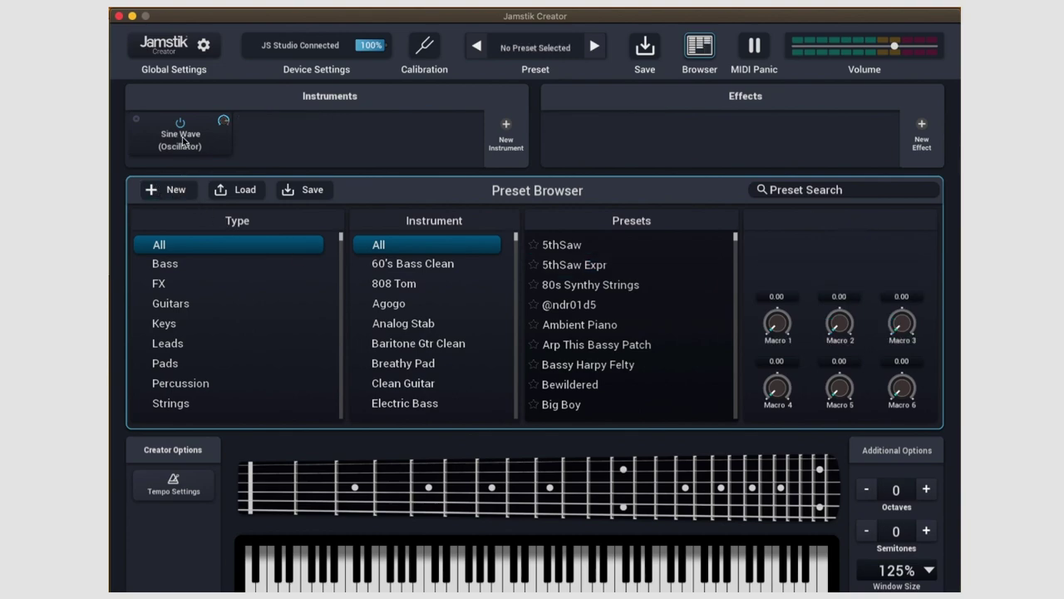
{"action": "left_click", "coordinate": [259, 195]}
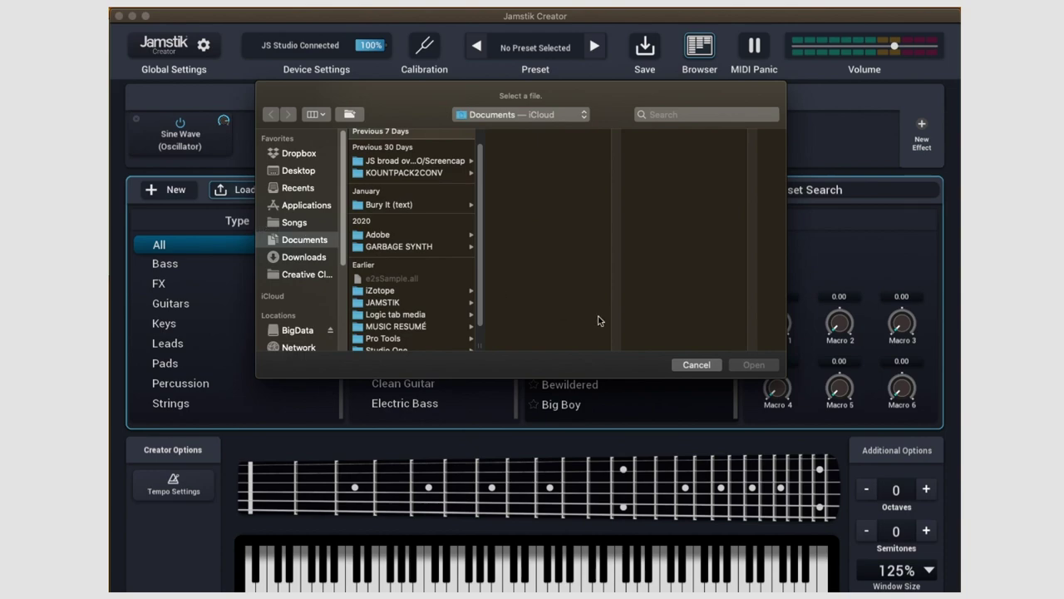
{"action": "left_click", "coordinate": [689, 365]}
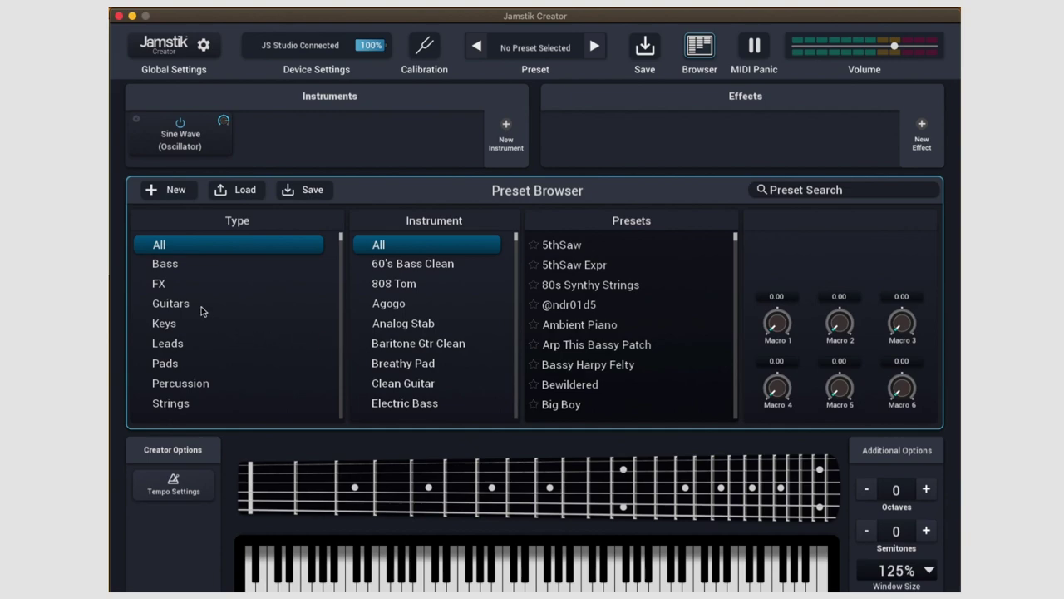
Filter presets to Keys, try Analog Stab and Electric Piano, then reset both filters to All.
{"action": "scroll", "coordinate": [204, 282], "scroll_direction": "down", "scroll_amount": 2}
{"action": "scroll", "coordinate": [205, 286], "scroll_direction": "up", "scroll_amount": 2}
{"action": "left_click", "coordinate": [179, 326]}
{"action": "scroll", "coordinate": [420, 299], "scroll_direction": "down", "scroll_amount": 2}
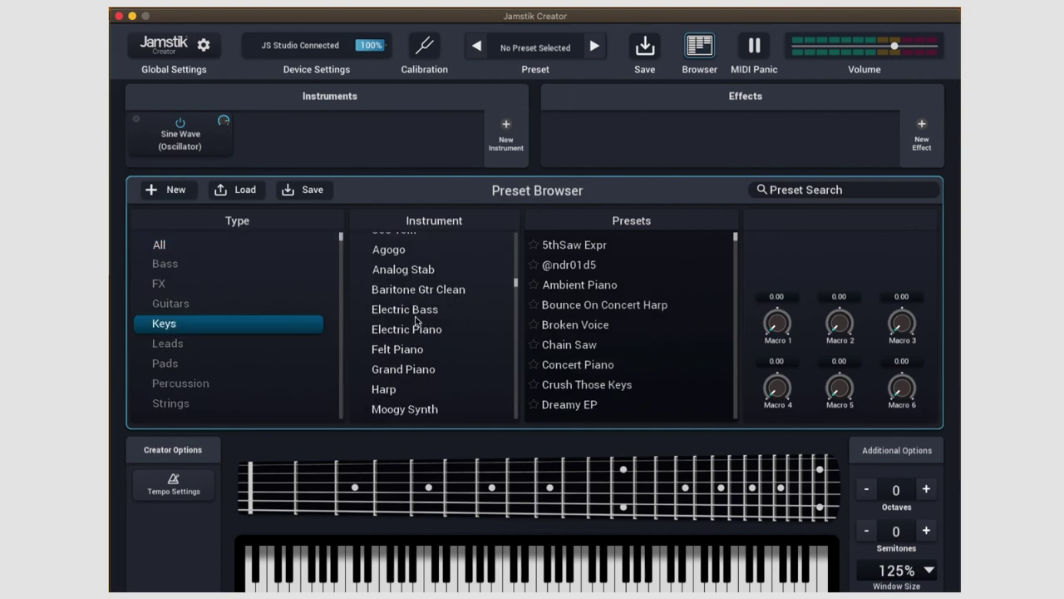
{"action": "left_click", "coordinate": [422, 271]}
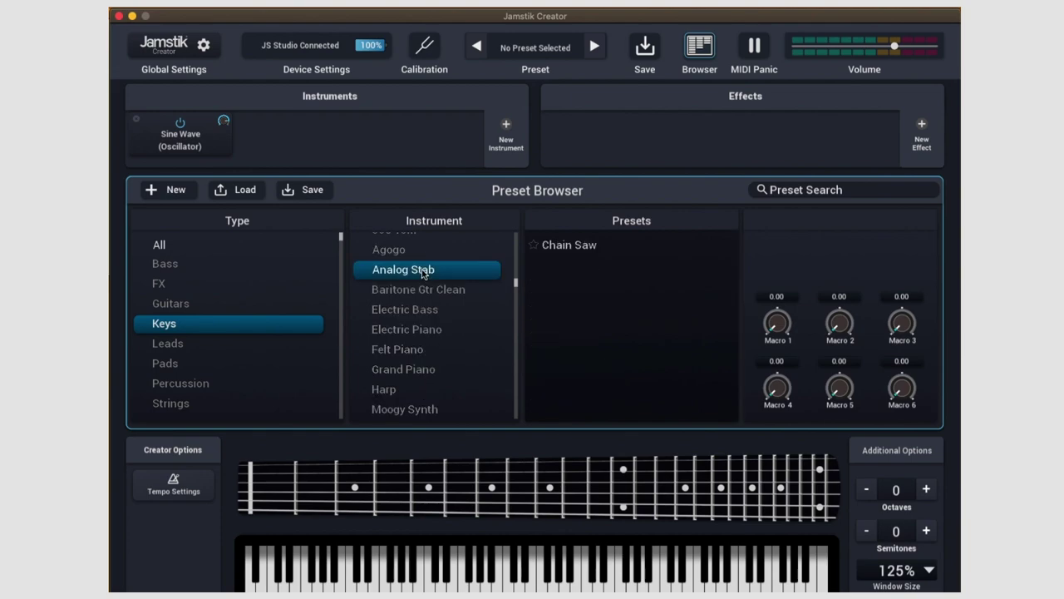
{"action": "left_click", "coordinate": [399, 331]}
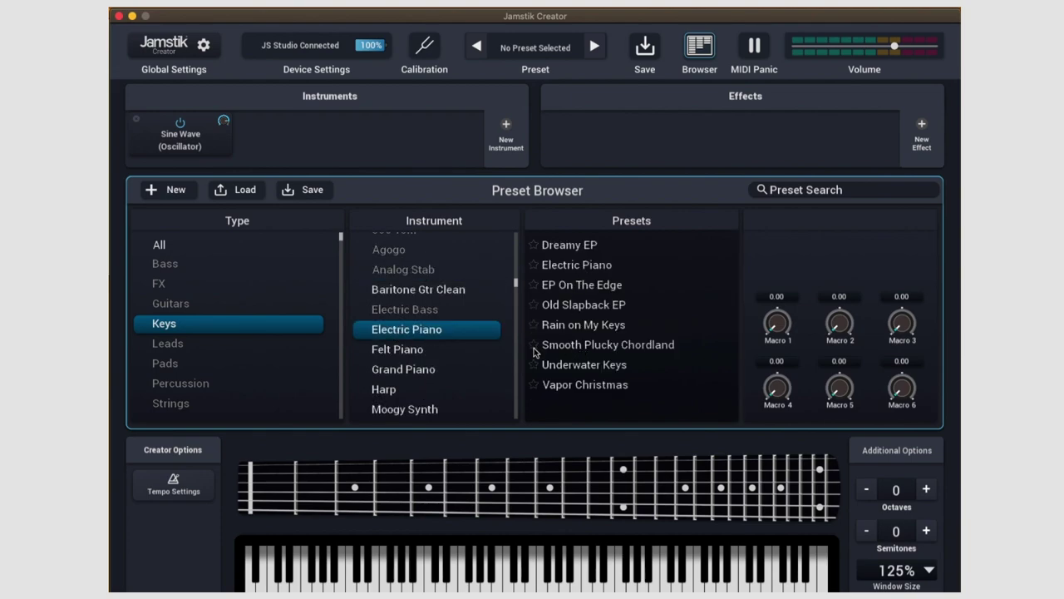
{"action": "left_click", "coordinate": [179, 244]}
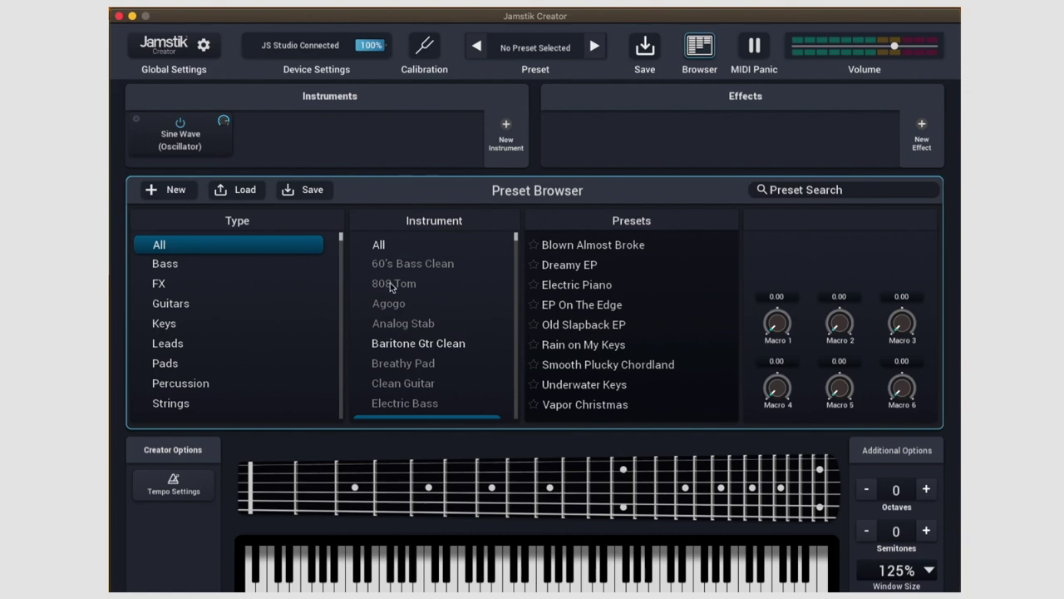
{"action": "left_click", "coordinate": [390, 248]}
Load the 5thSaw Expr preset from the list.
{"action": "scroll", "coordinate": [586, 301], "scroll_direction": "down", "scroll_amount": 3}
{"action": "scroll", "coordinate": [590, 306], "scroll_direction": "down", "scroll_amount": 15}
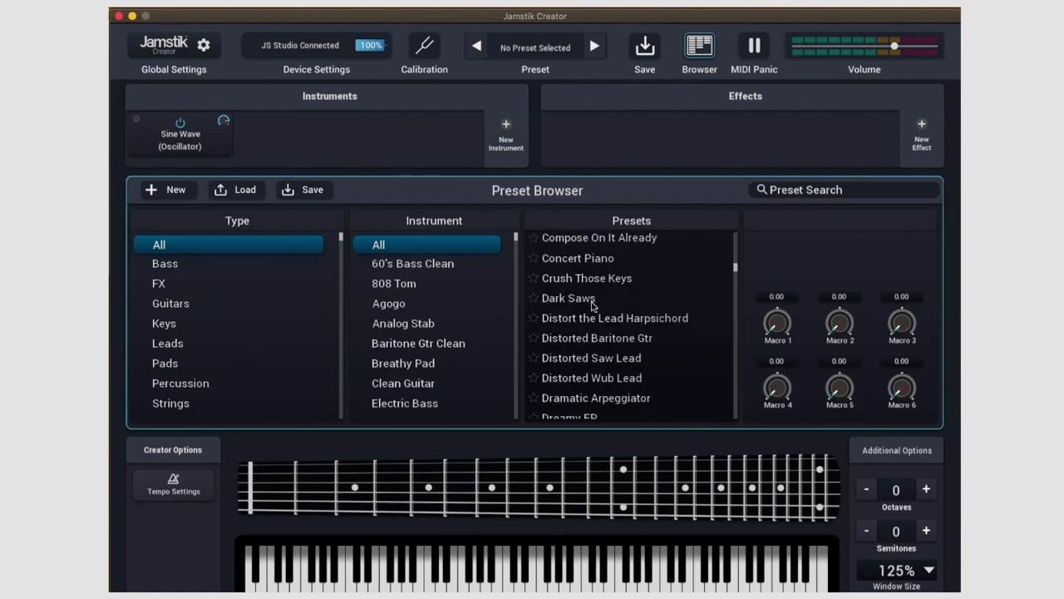
{"action": "scroll", "coordinate": [595, 311], "scroll_direction": "up", "scroll_amount": 20}
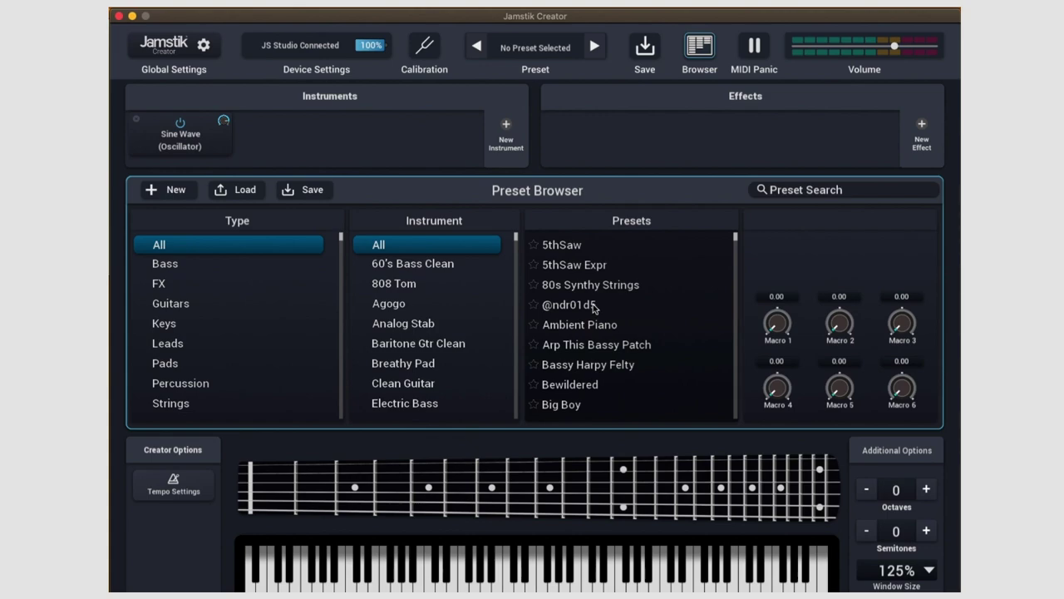
{"action": "left_click", "coordinate": [598, 247]}
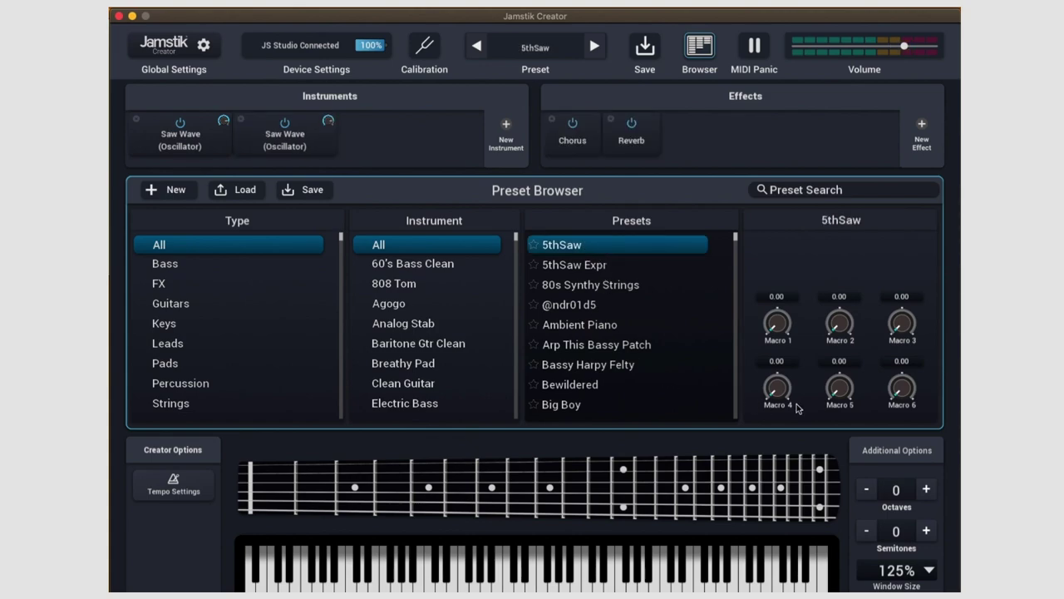
{"action": "left_click", "coordinate": [622, 265]}
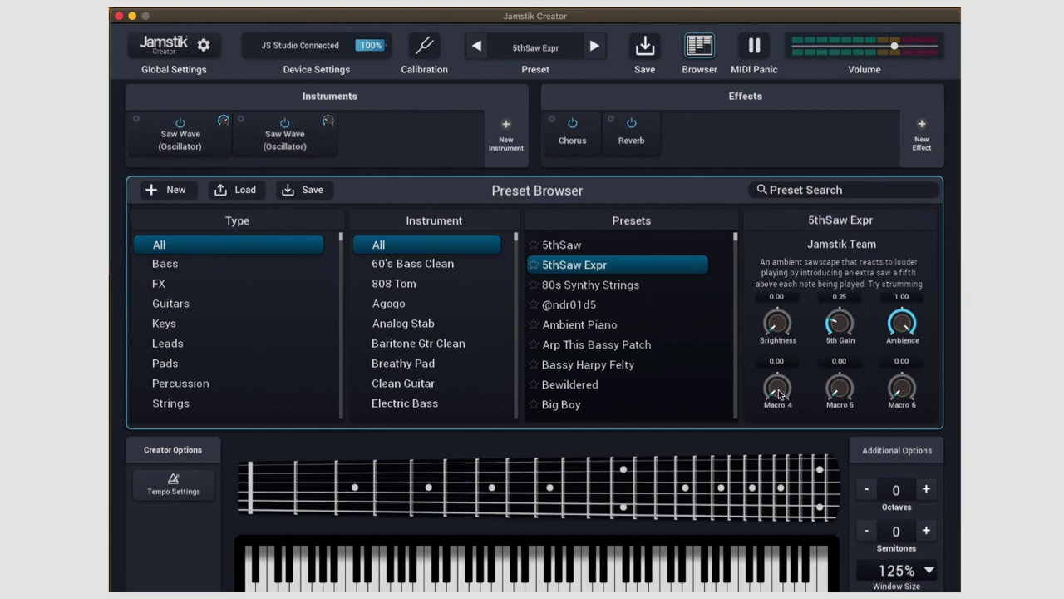
Test the 5thSaw Expr preset's Macro 4 knob by raising and lowering its value.
{"action": "mouse_move", "coordinate": [778, 388]}
{"action": "left_mouse_down"}
{"action": "mouse_move", "coordinate": [773, 354]}
{"action": "mouse_move", "coordinate": [774, 373]}
{"action": "mouse_move", "coordinate": [806, 291]}
{"action": "mouse_move", "coordinate": [801, 321]}
{"action": "mouse_move", "coordinate": [795, 304]}
{"action": "mouse_move", "coordinate": [780, 384]}
{"action": "left_mouse_up"}
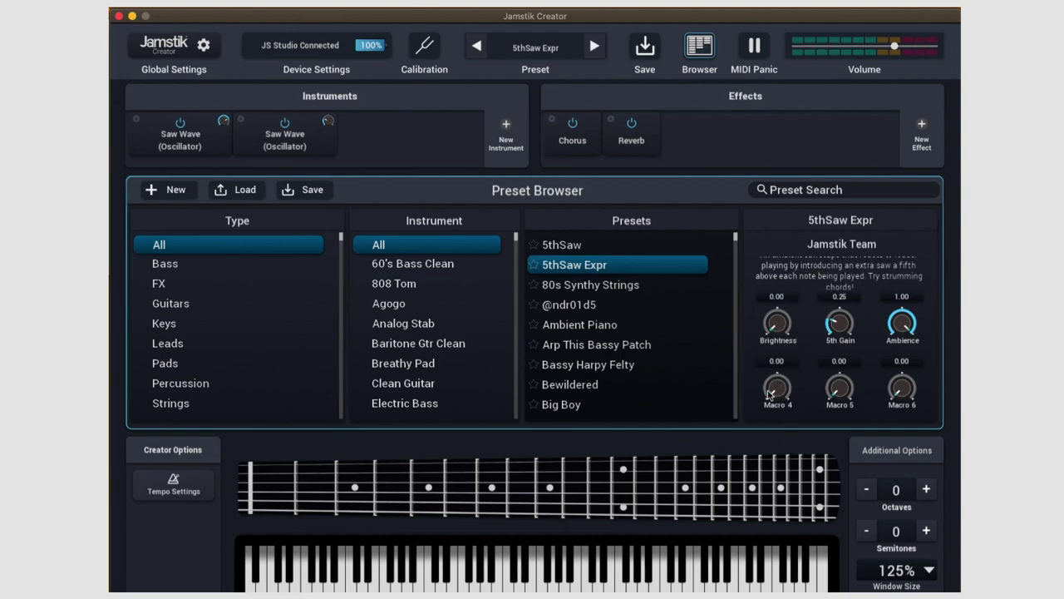
{"action": "left_click", "coordinate": [773, 401]}
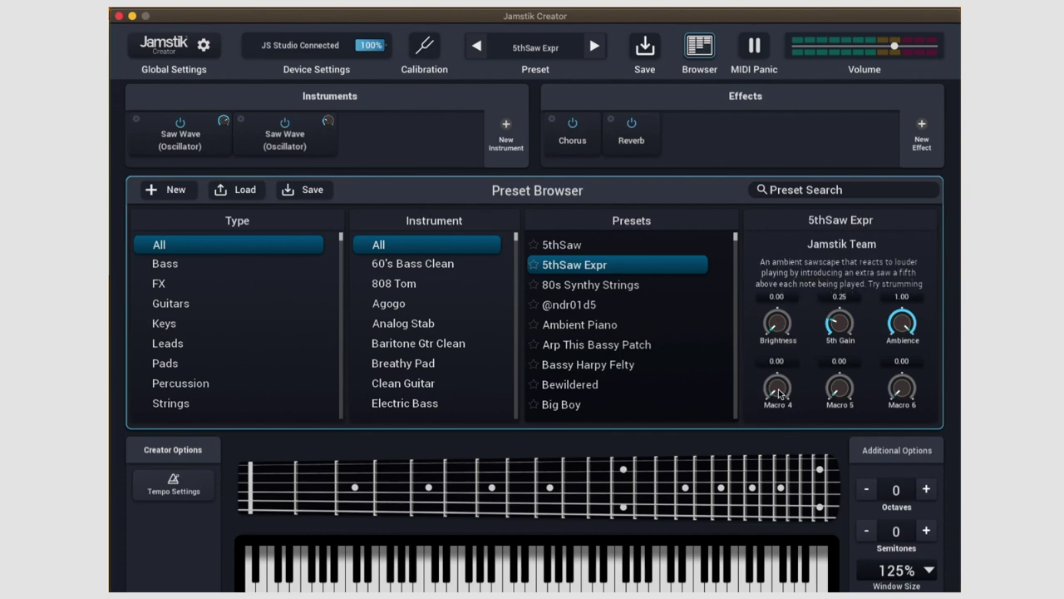
{"action": "left_click_drag", "start_coordinate": [779, 389], "coordinate": [822, 488]}
Close the preset browser to show the oscillator and macro controls, then send MIDI Panic.
{"action": "left_click", "coordinate": [801, 195]}
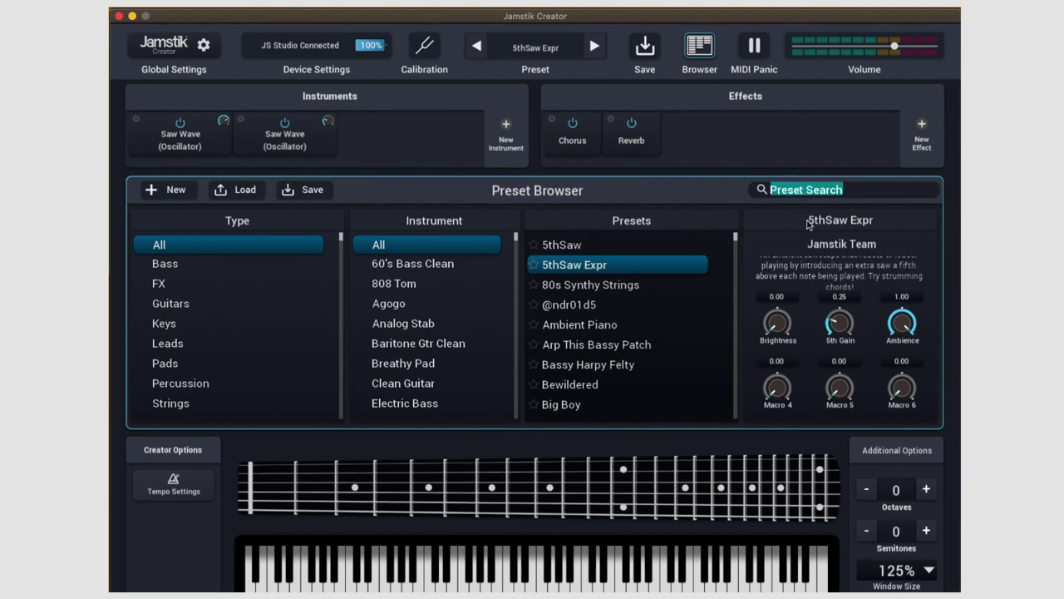
{"action": "left_click", "coordinate": [699, 51]}
{"action": "left_click", "coordinate": [755, 50]}
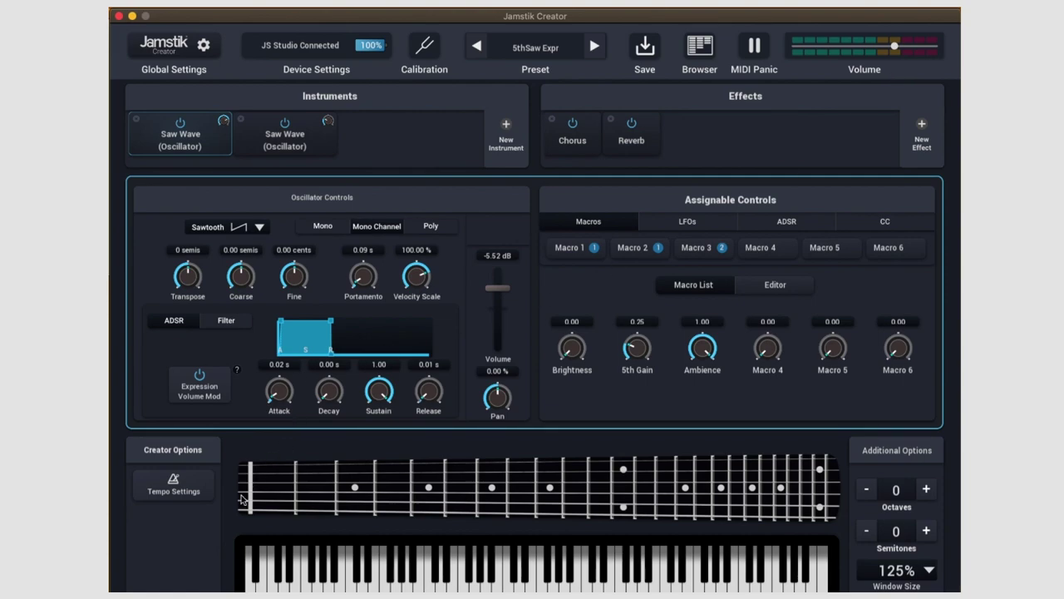
{"action": "left_click", "coordinate": [174, 485]}
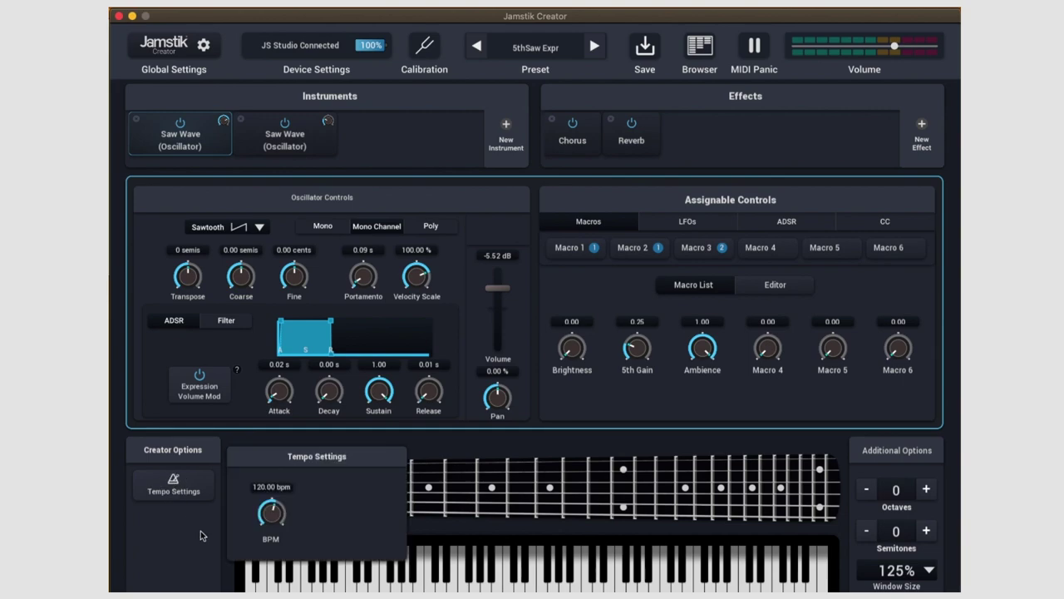
{"action": "mouse_move", "coordinate": [268, 519]}
{"action": "left_mouse_down"}
{"action": "mouse_move", "coordinate": [261, 557]}
{"action": "mouse_move", "coordinate": [259, 518]}
{"action": "left_mouse_up"}
{"action": "type", "text": "120"}
{"action": "key", "text": "Return"}
{"action": "left_click", "coordinate": [178, 492]}
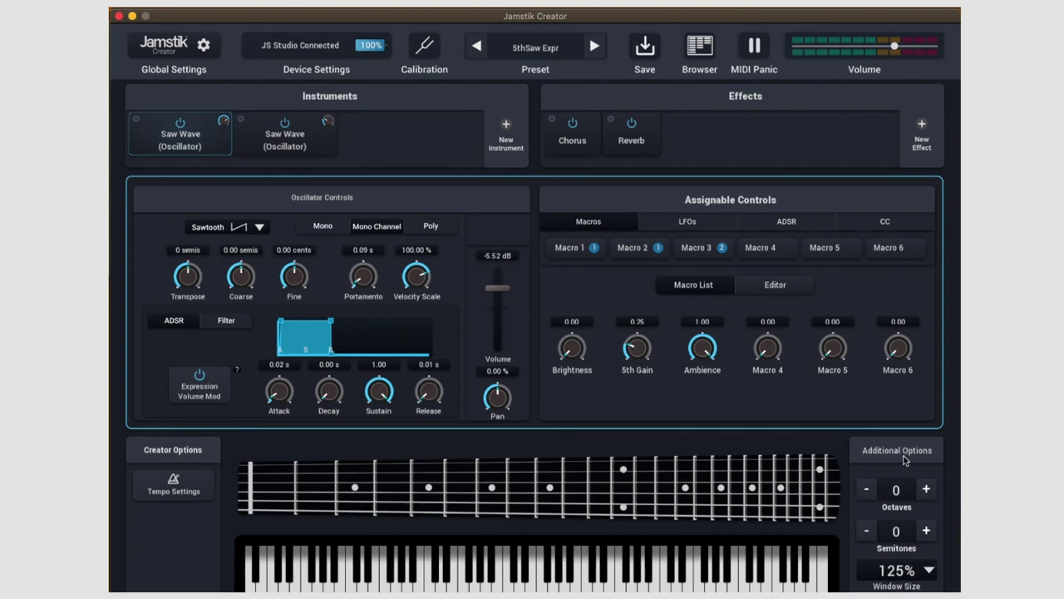
{"action": "left_click", "coordinate": [865, 495]}
{"action": "left_click", "coordinate": [928, 491]}
{"action": "left_click", "coordinate": [867, 530]}
{"action": "left_click", "coordinate": [929, 530]}
{"action": "left_click", "coordinate": [930, 571]}
{"action": "left_click", "coordinate": [931, 573]}
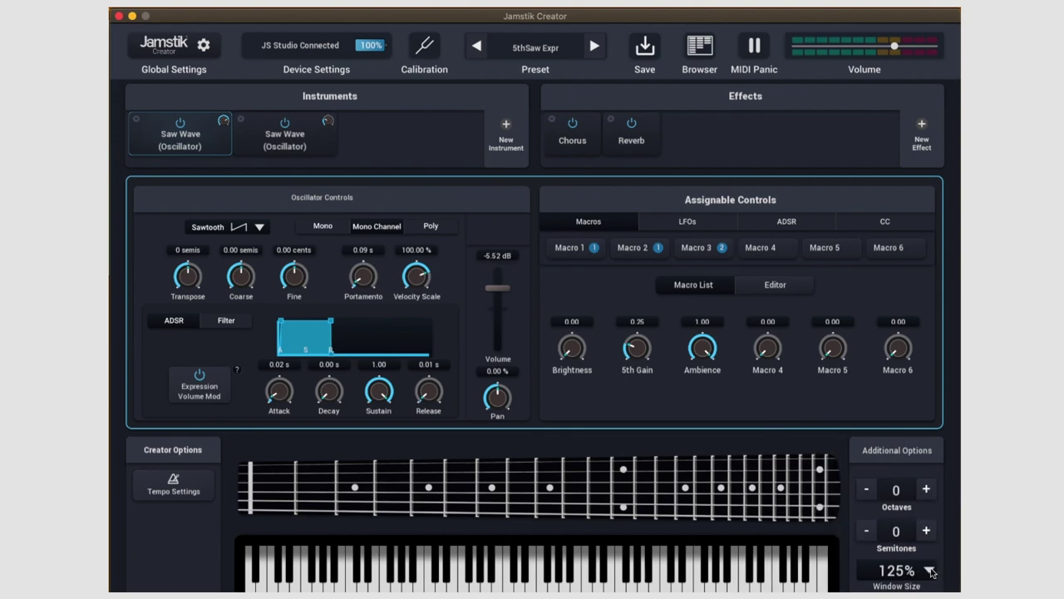